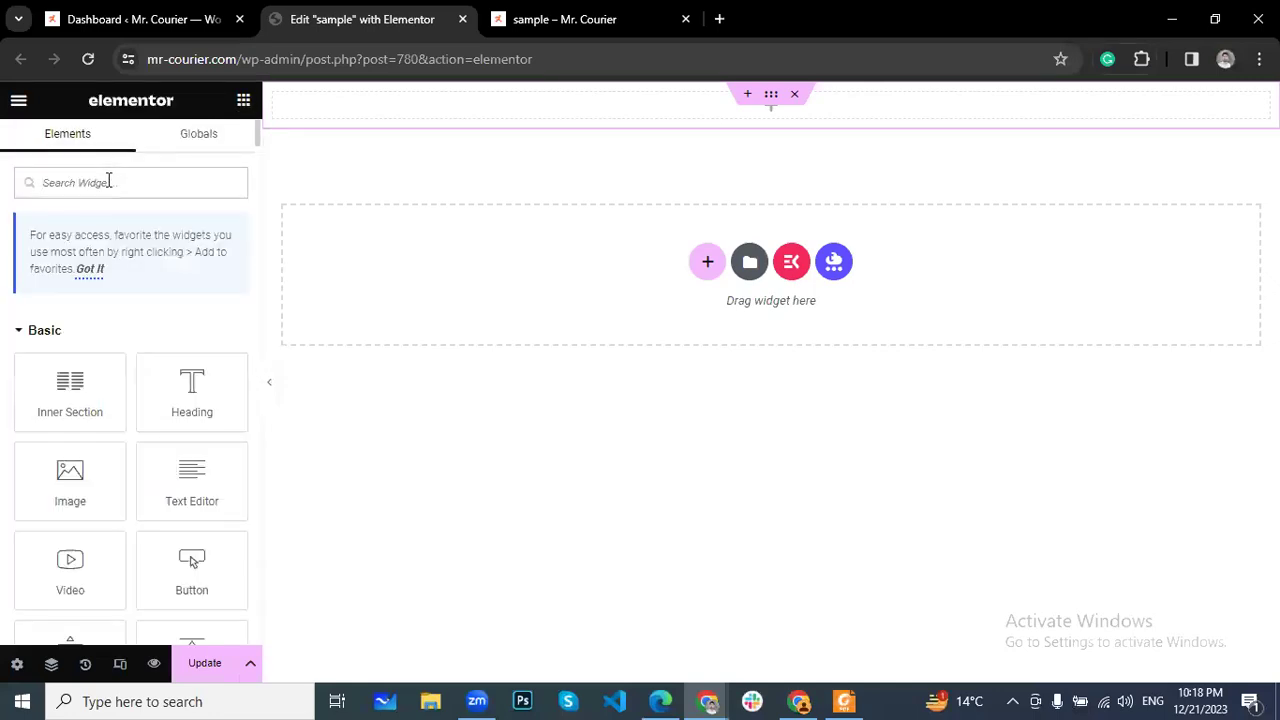
Search the widgets for "slider" and add the Slides widget to the empty section of the page.
{"action": "type", "text": "slider"}
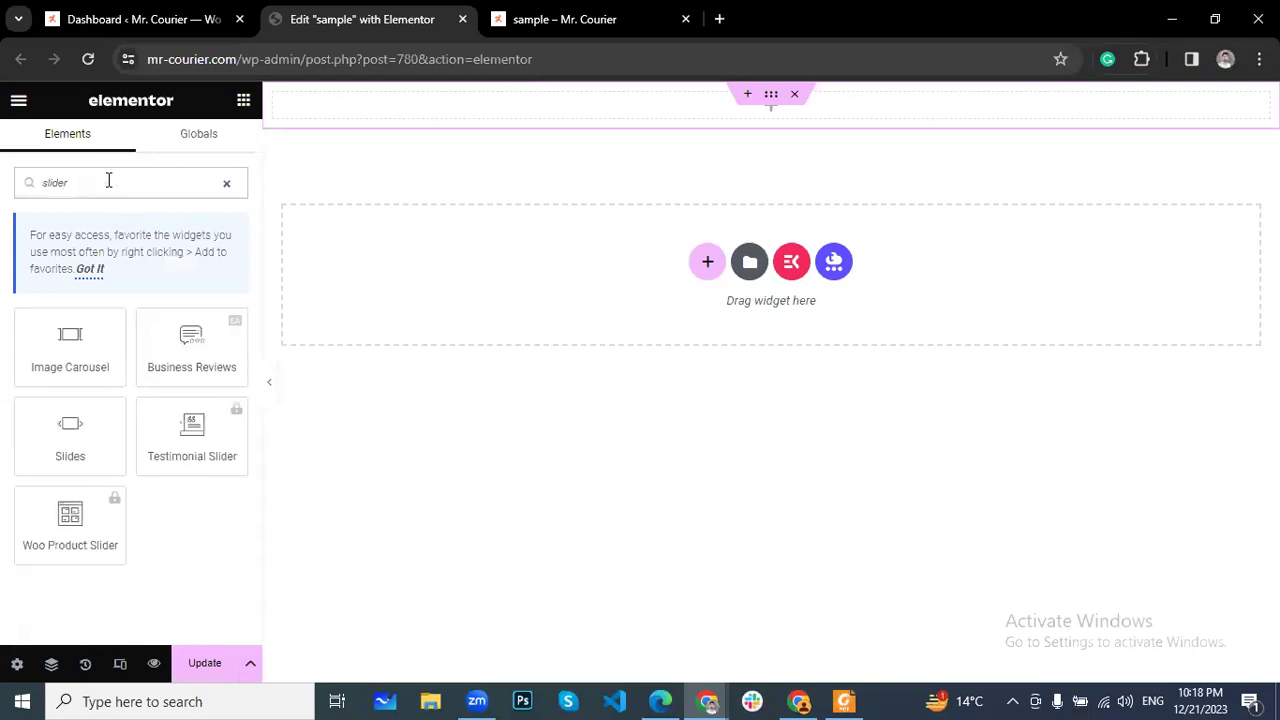
{"action": "left_click_drag", "start_coordinate": [71, 430], "coordinate": [530, 115]}
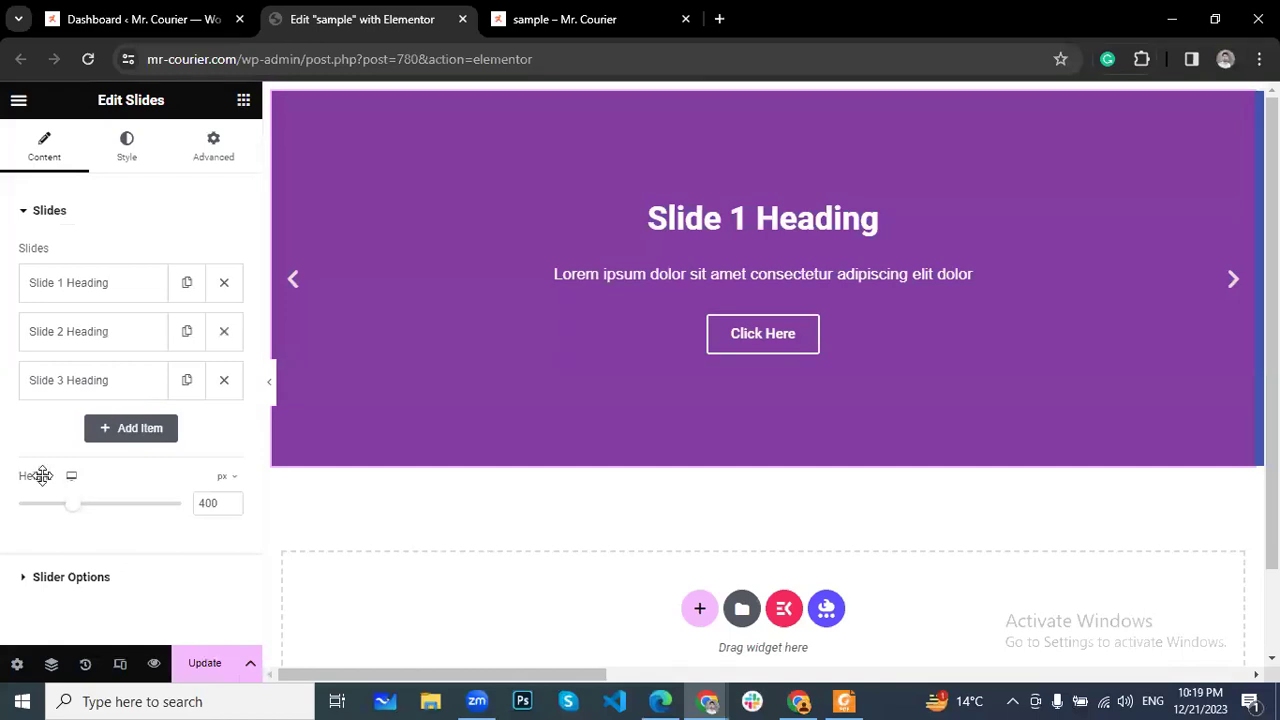
{"action": "scroll", "coordinate": [90, 345], "scroll_direction": "down", "scroll_amount": 1}
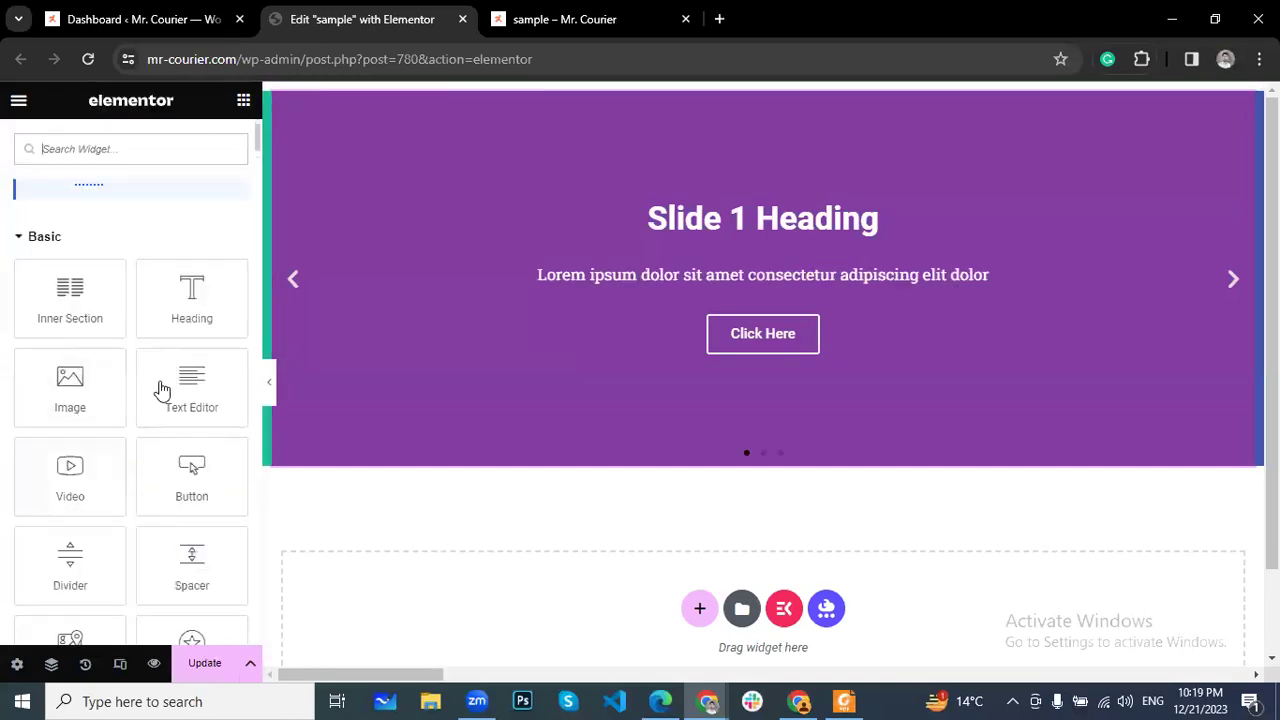
{"action": "scroll", "coordinate": [157, 391], "scroll_direction": "down", "scroll_amount": 4}
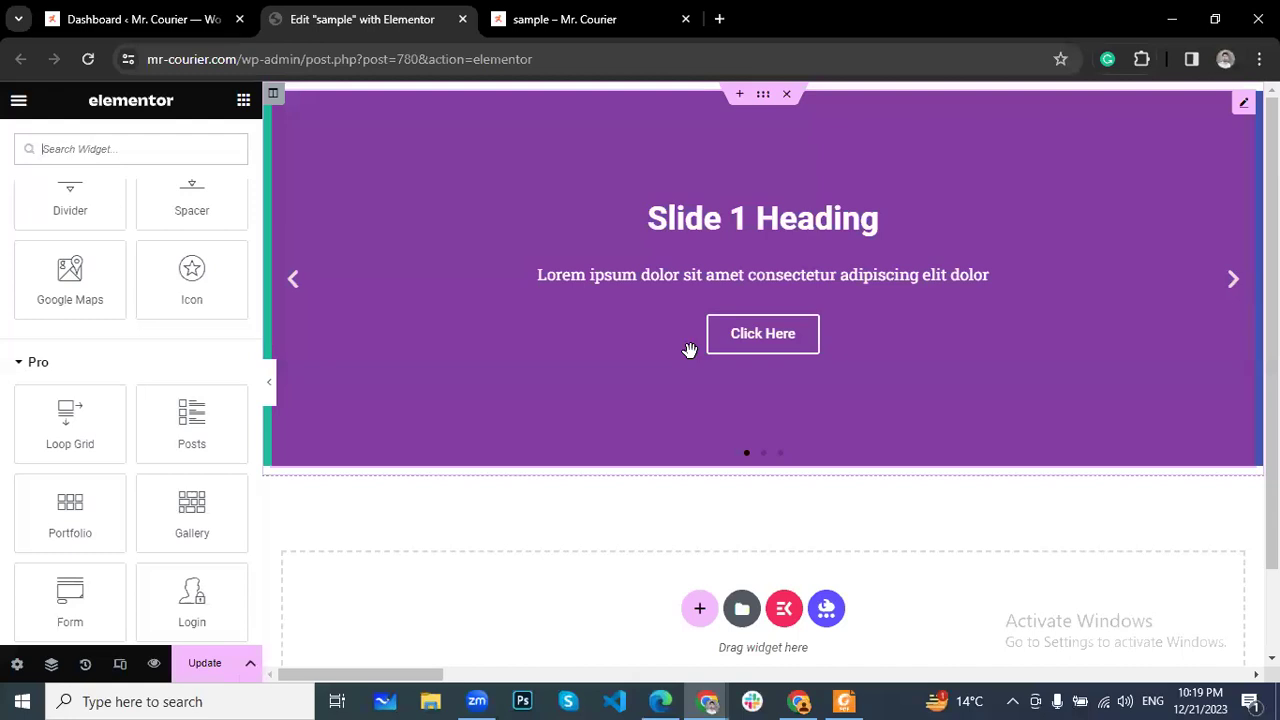
{"action": "scroll", "coordinate": [149, 357], "scroll_direction": "up", "scroll_amount": 10}
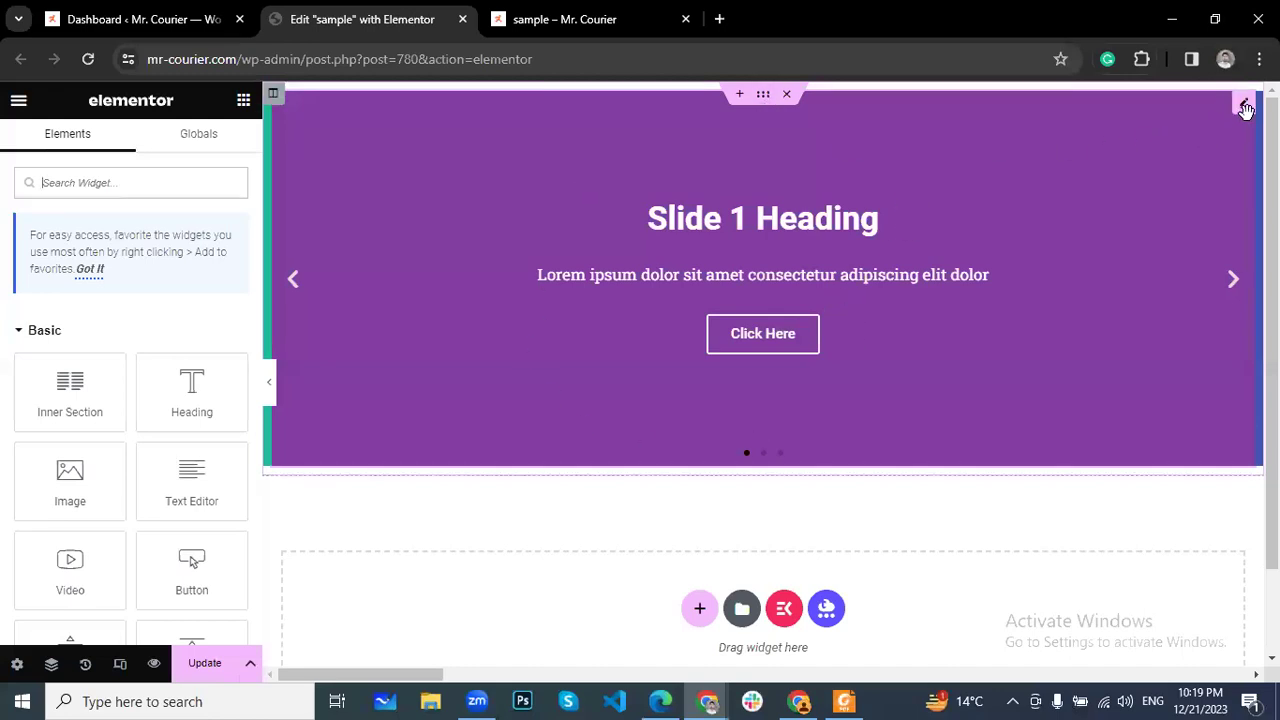
Set the first slide's background image to the cargo ship and plane picture from the media library.
{"action": "left_click", "coordinate": [1244, 104]}
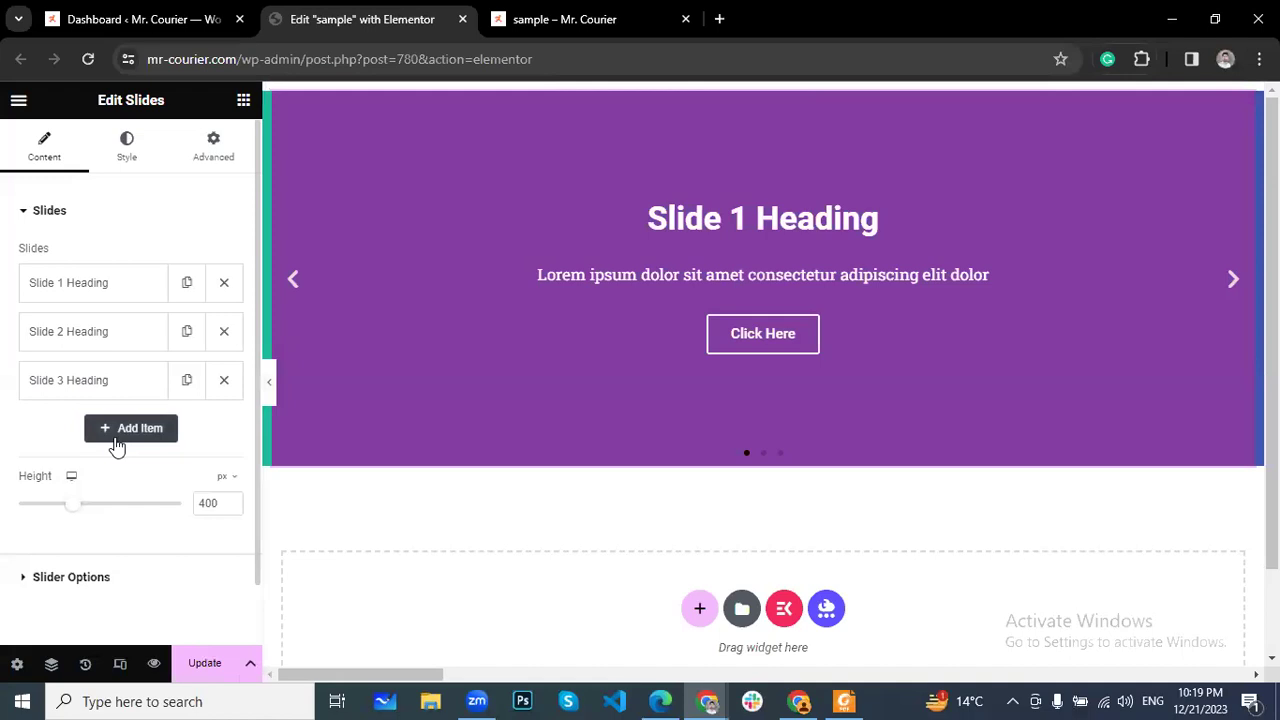
{"action": "left_click", "coordinate": [117, 289]}
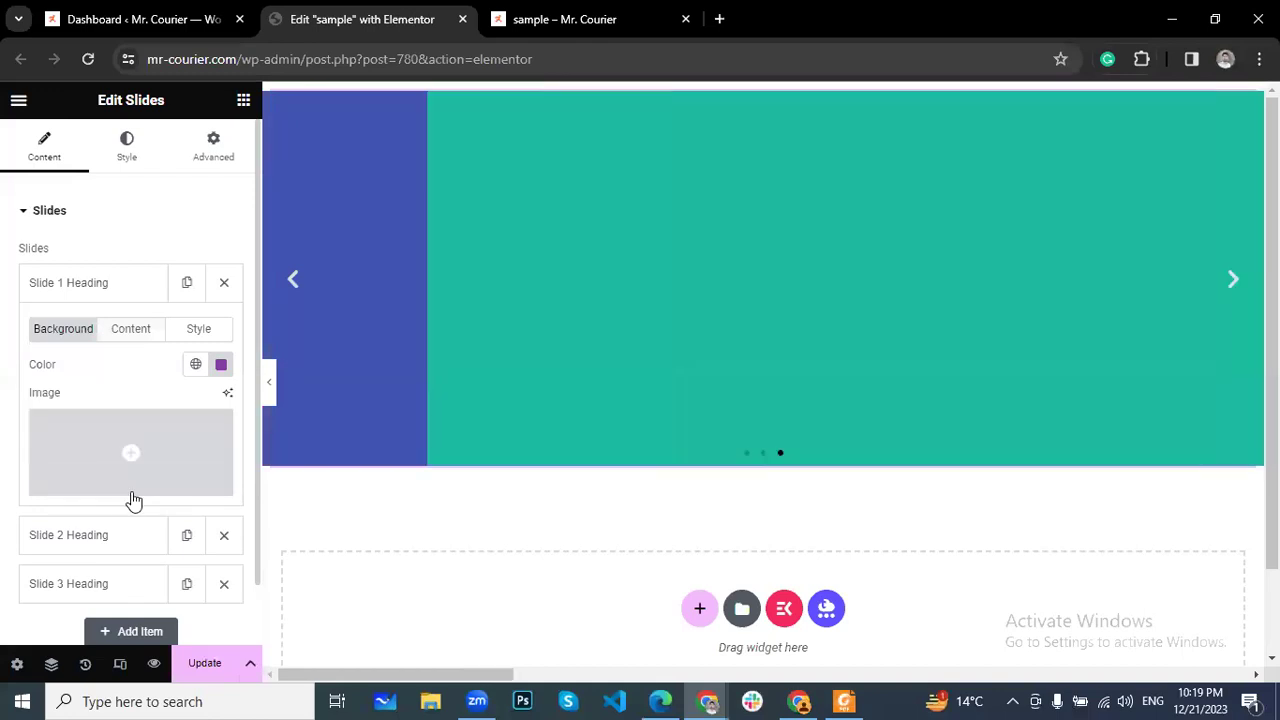
{"action": "left_click", "coordinate": [137, 452]}
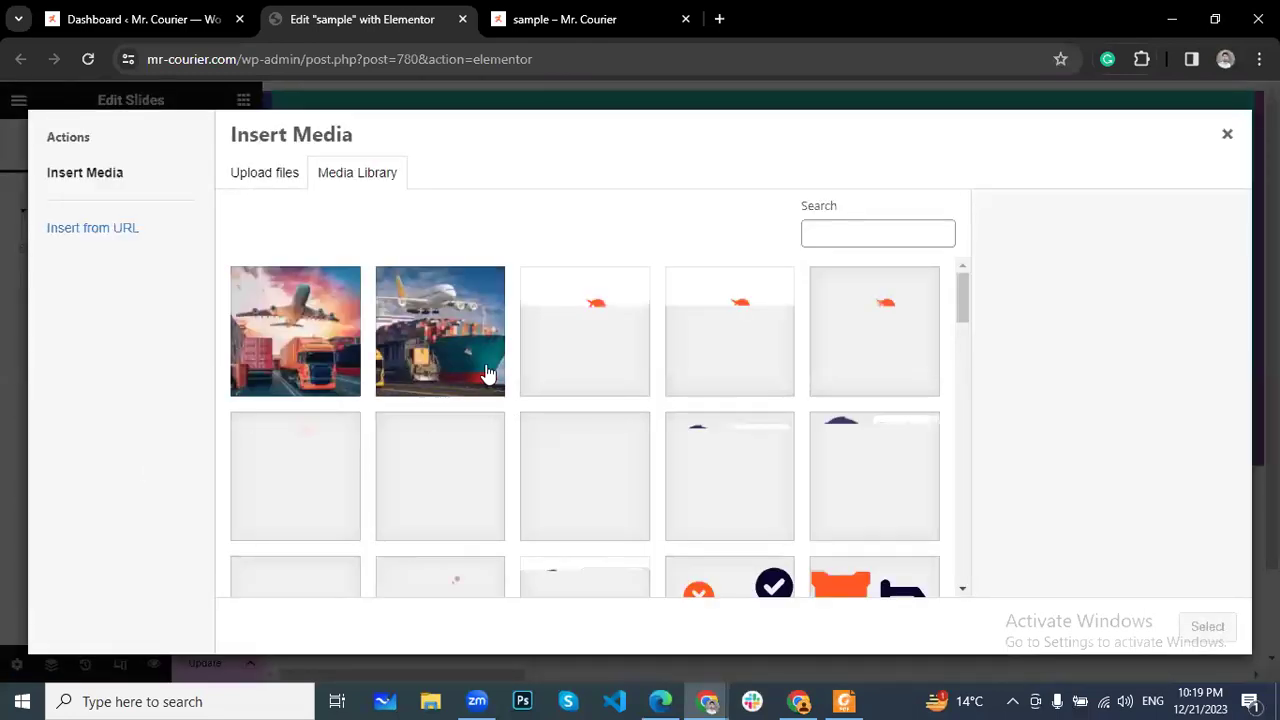
{"action": "left_click", "coordinate": [470, 330]}
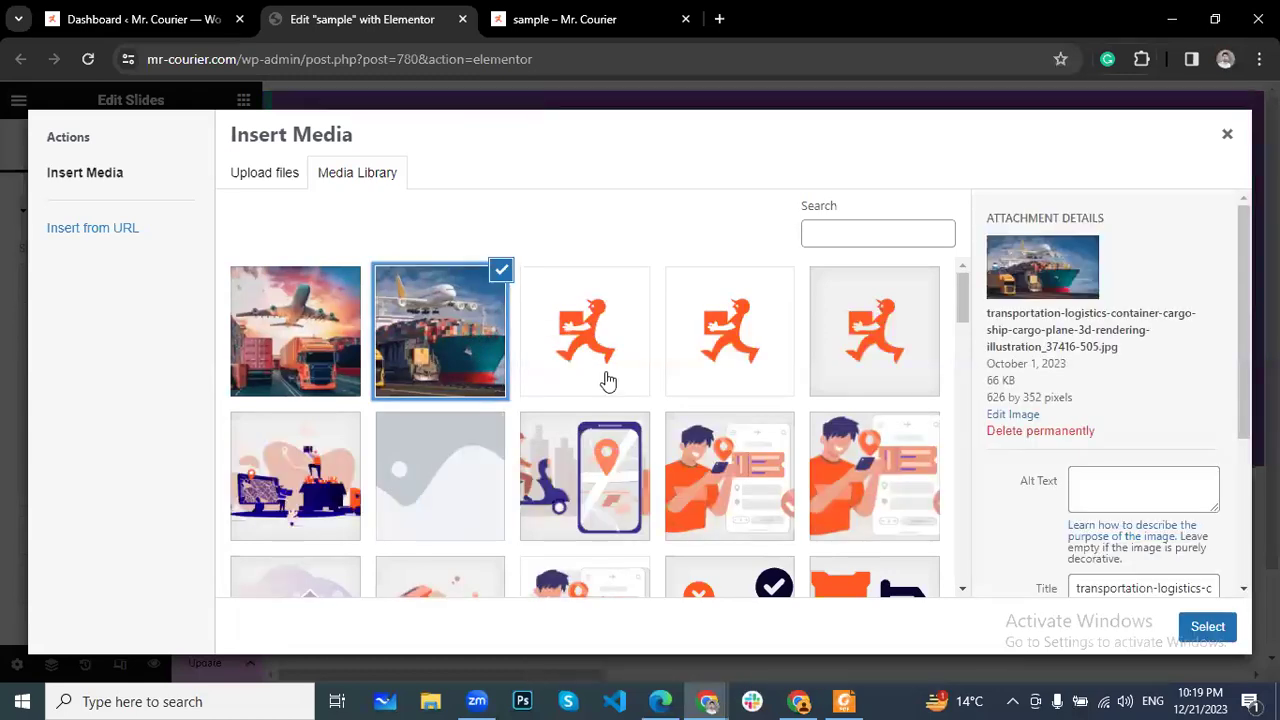
{"action": "scroll", "coordinate": [880, 408], "scroll_direction": "down", "scroll_amount": 1}
{"action": "scroll", "coordinate": [880, 408], "scroll_direction": "down", "scroll_amount": 5}
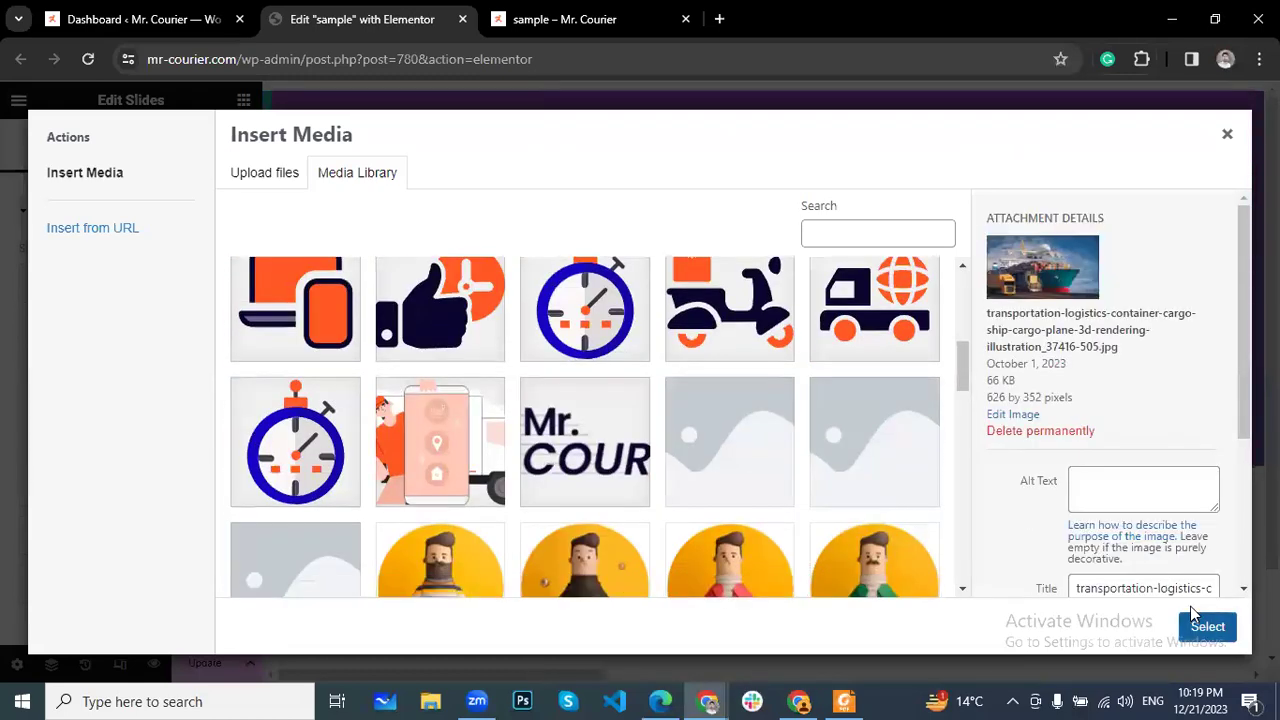
{"action": "left_click", "coordinate": [1200, 622]}
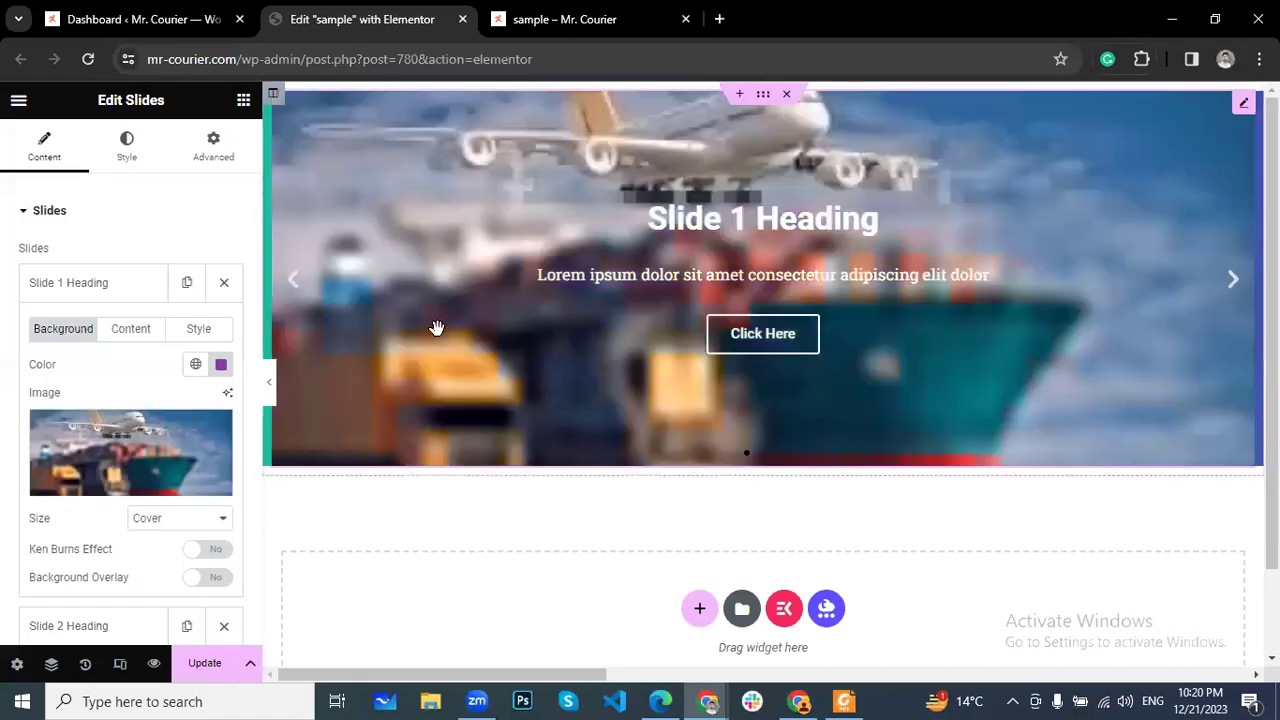
Enable the background overlay on the first slide.
{"action": "scroll", "coordinate": [151, 514], "scroll_direction": "down", "scroll_amount": 2}
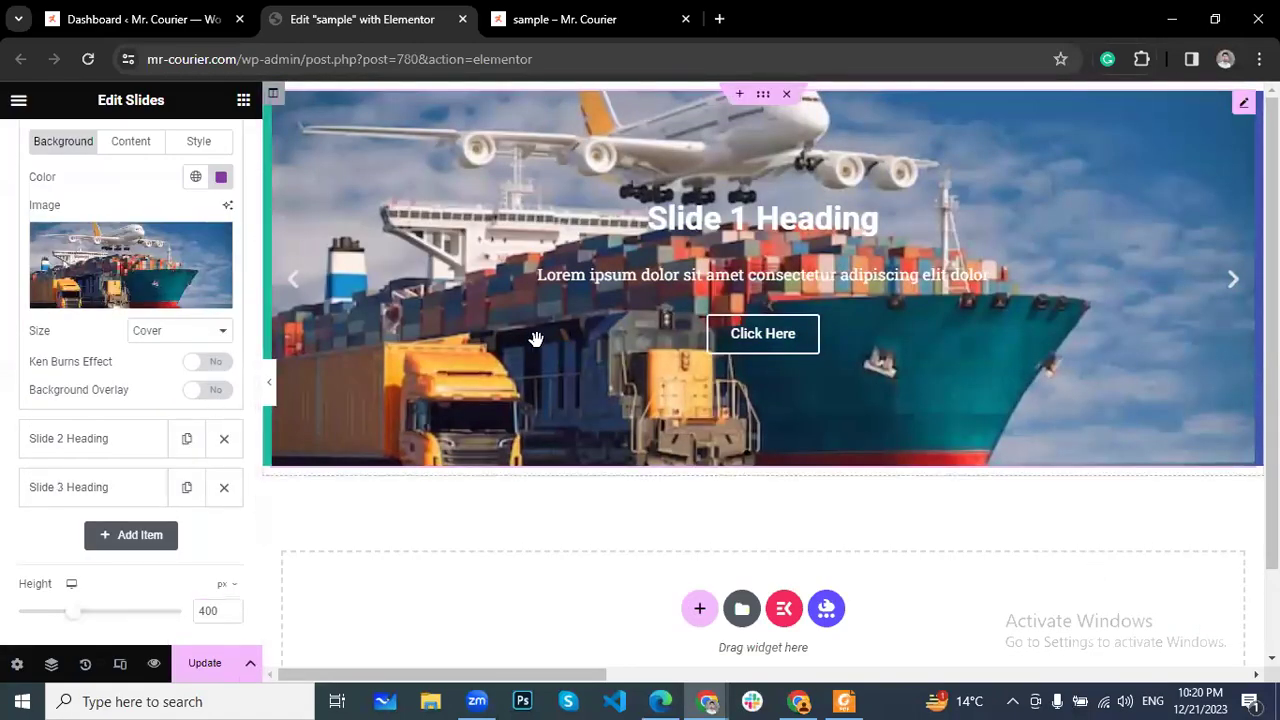
{"action": "scroll", "coordinate": [225, 320], "scroll_direction": "down", "scroll_amount": 1}
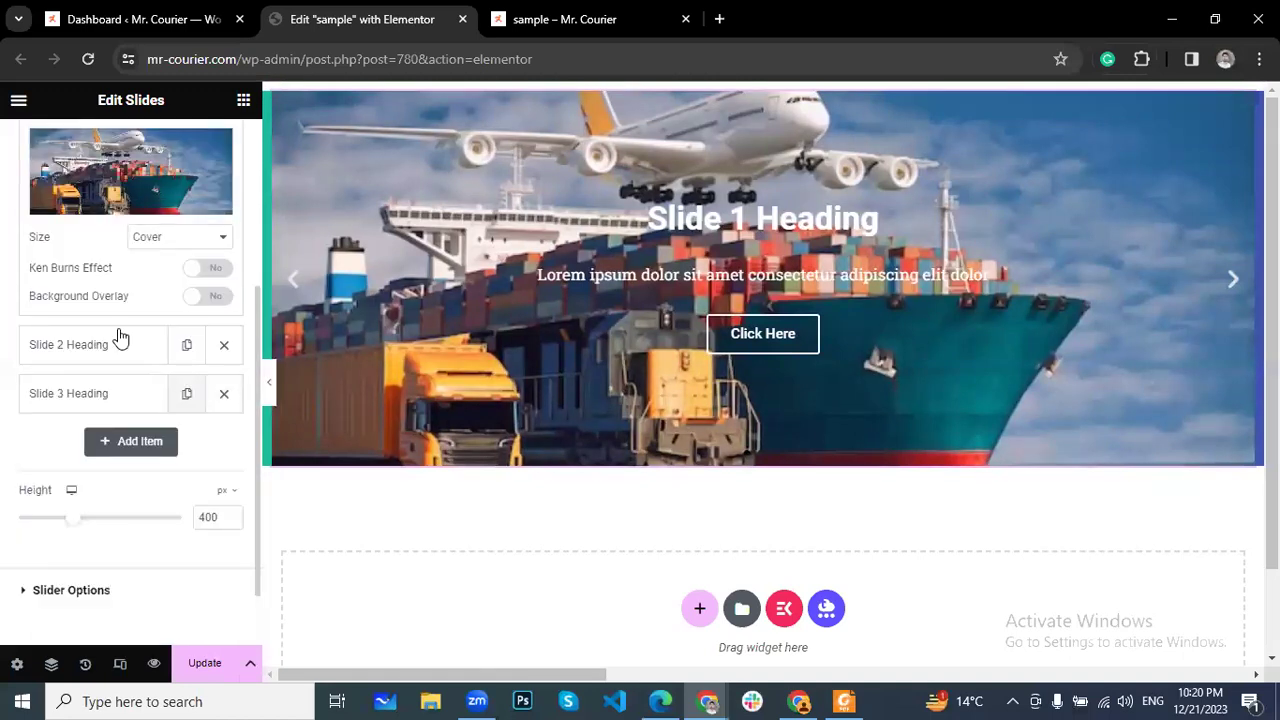
{"action": "left_click", "coordinate": [213, 299]}
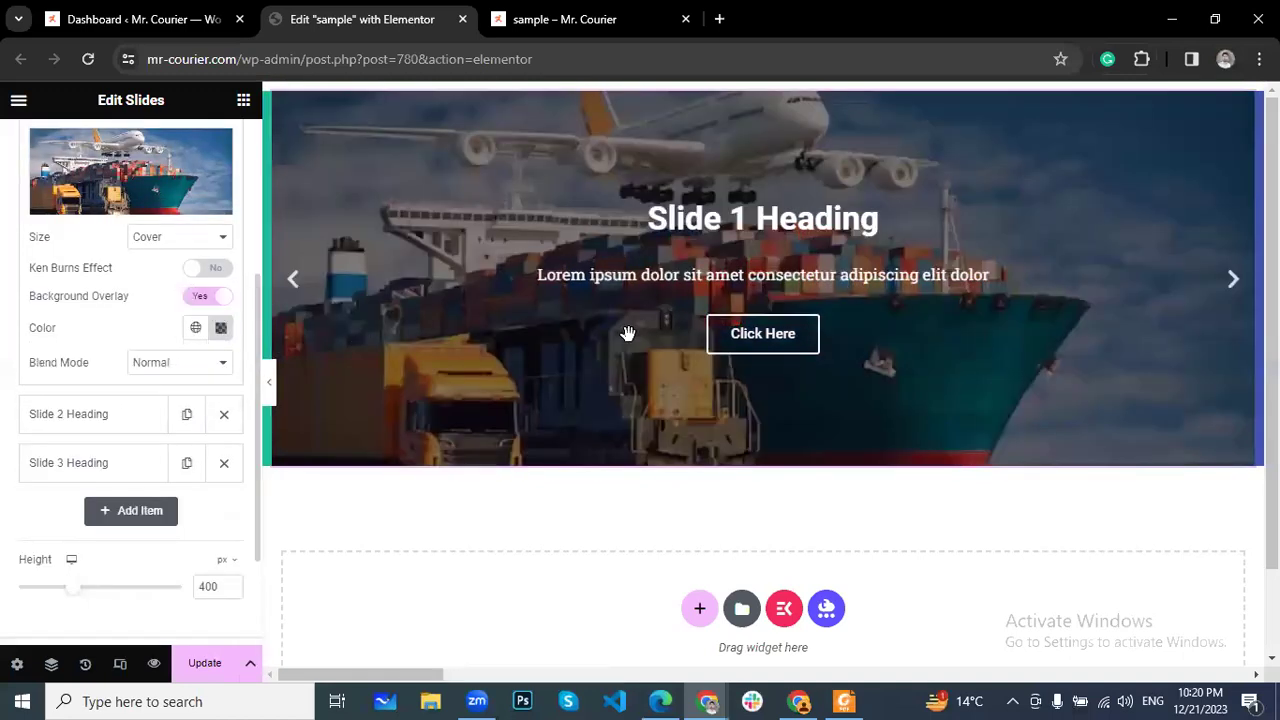
Change the first slide's title to "Welcome to LWE" and its button text to "Contact Us".
{"action": "scroll", "coordinate": [167, 232], "scroll_direction": "up", "scroll_amount": 1}
{"action": "scroll", "coordinate": [167, 232], "scroll_direction": "up", "scroll_amount": 2}
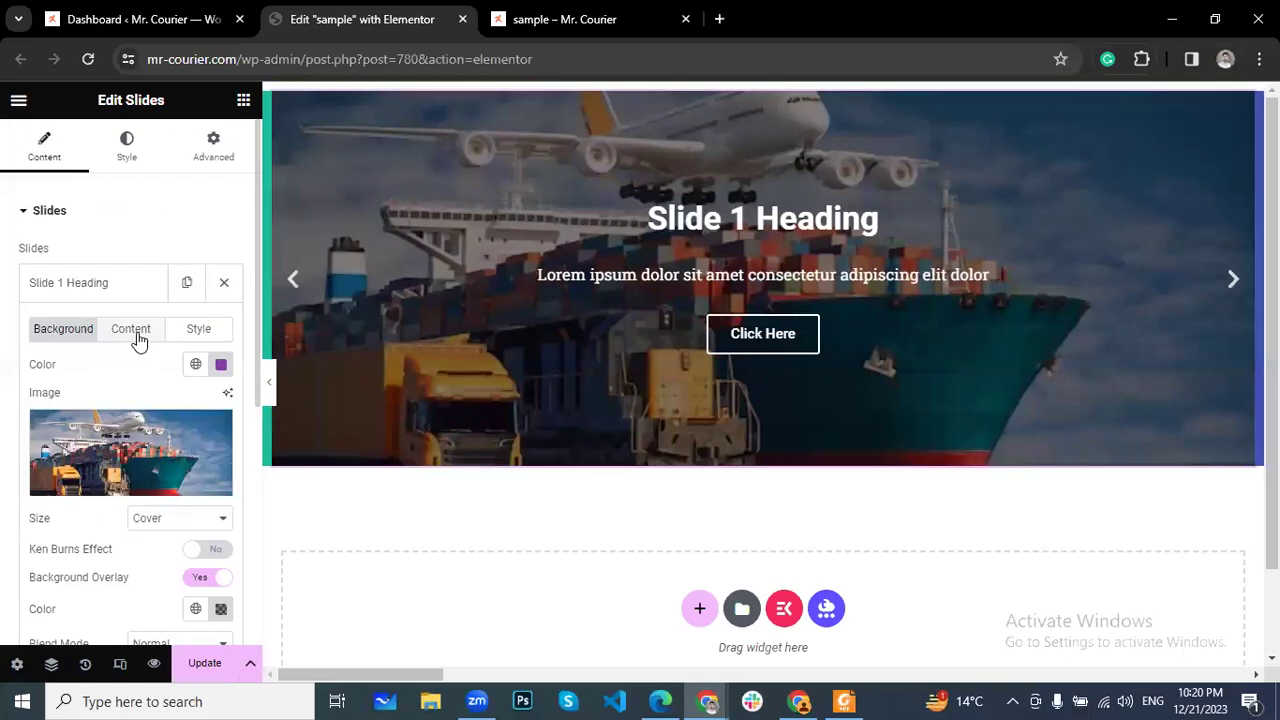
{"action": "left_click", "coordinate": [132, 330]}
{"action": "left_click_drag", "start_coordinate": [127, 386], "coordinate": [12, 403]}
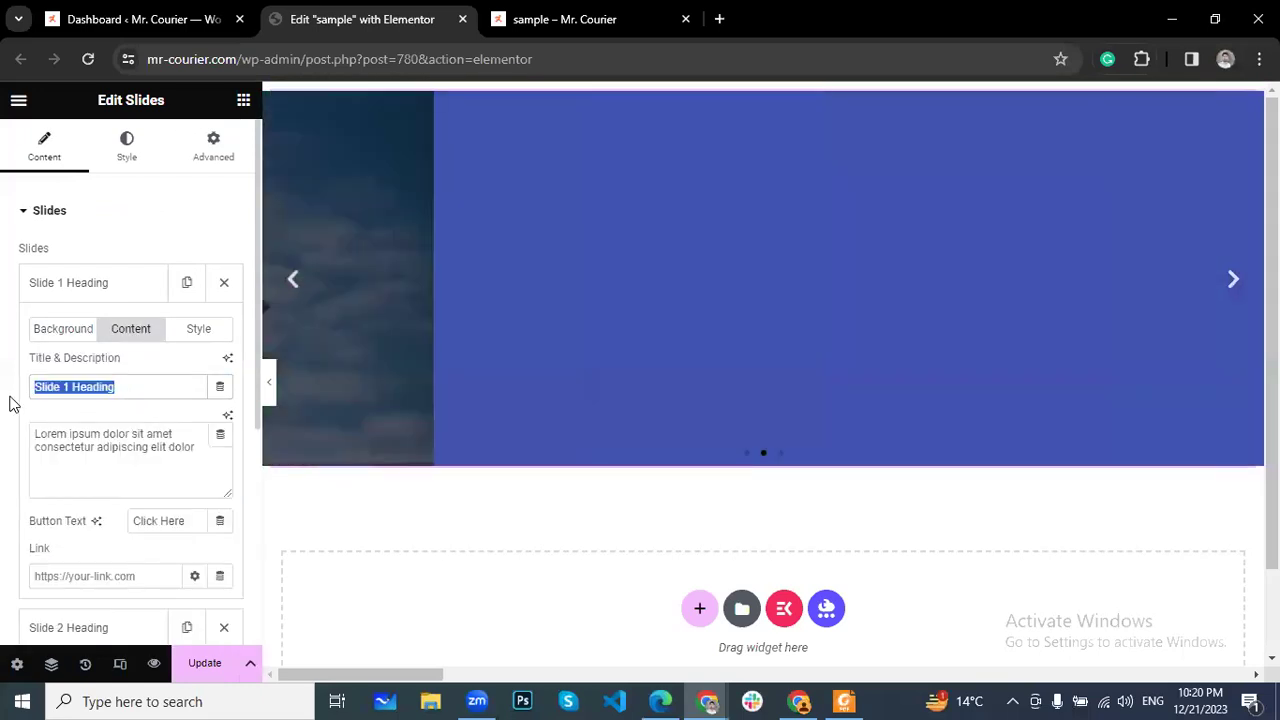
{"action": "type", "text": "Welcome"}
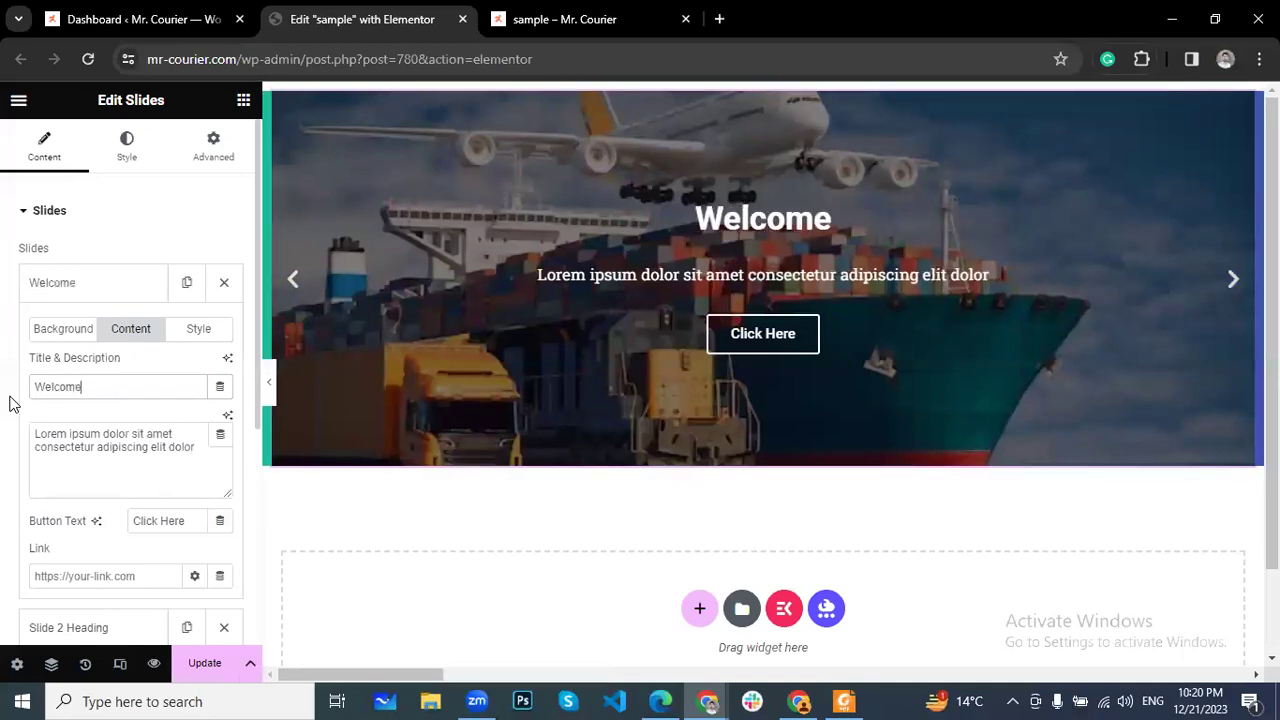
{"action": "type", "text": " to LWE"}
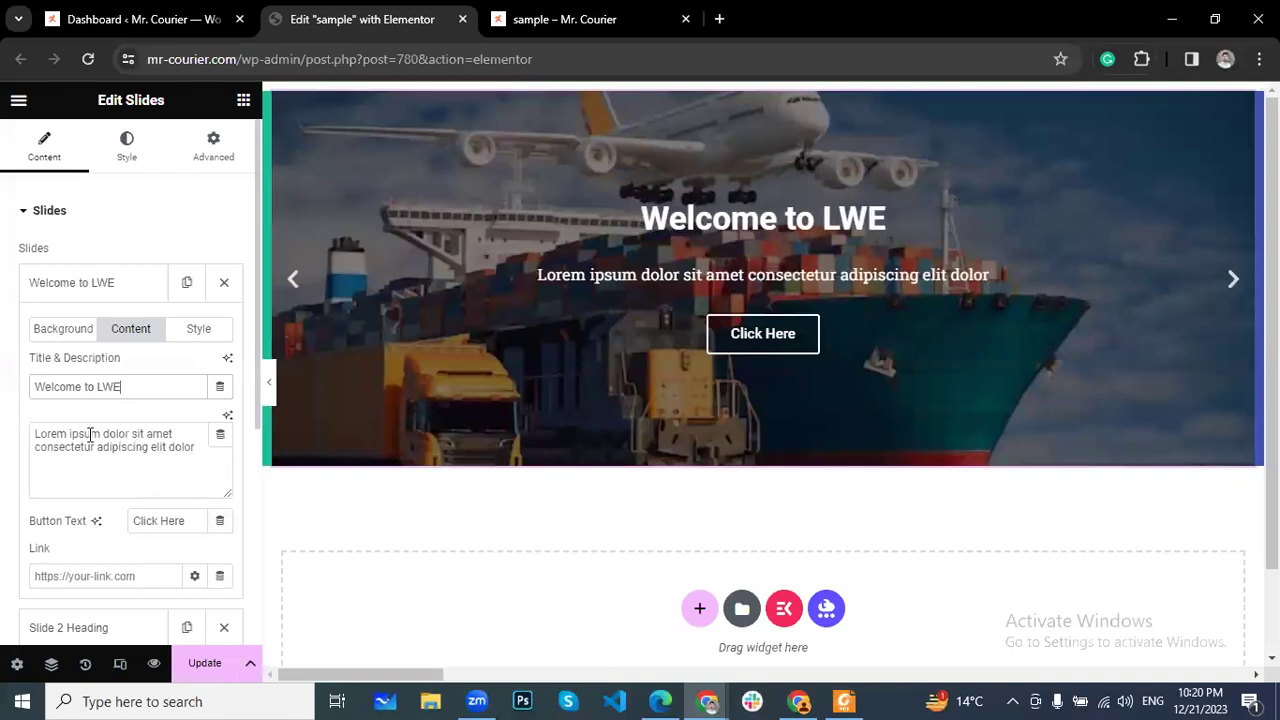
{"action": "left_click_drag", "start_coordinate": [187, 521], "coordinate": [117, 527]}
{"action": "type", "text": "Contact Us"}
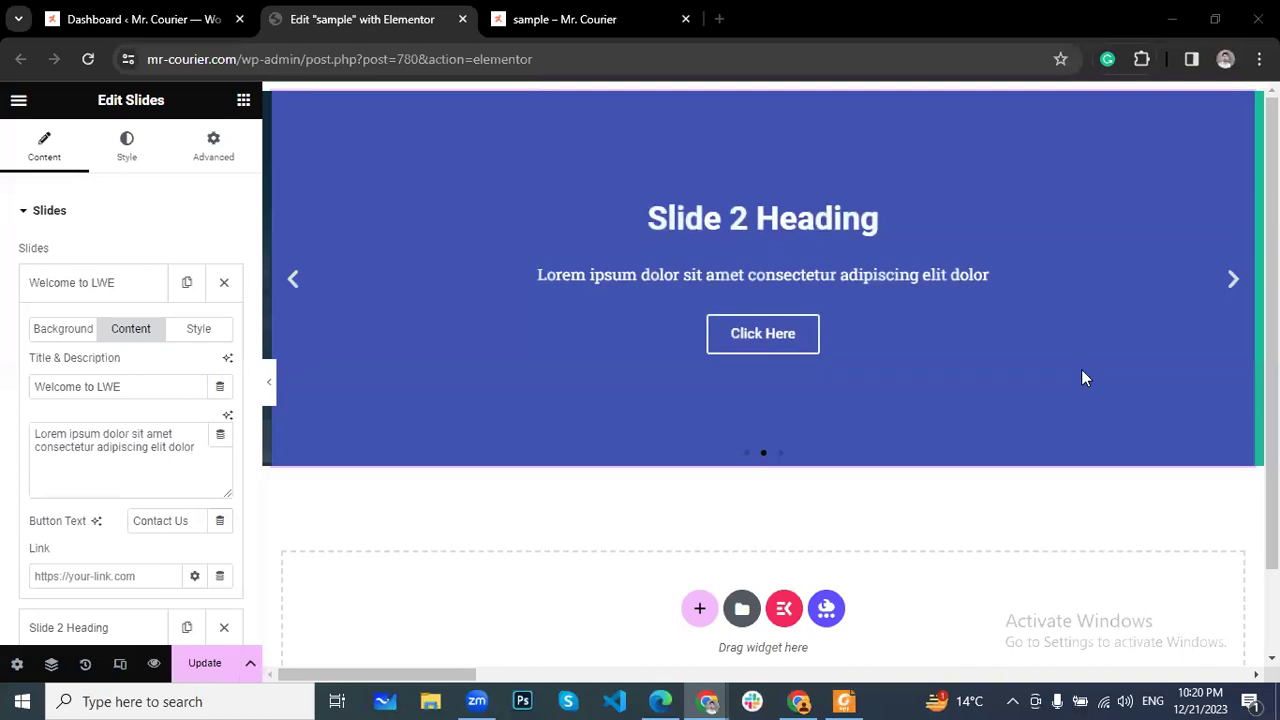
Update the page, check the slider on the sample preview page, and return to the editor.
{"action": "left_click", "coordinate": [200, 663]}
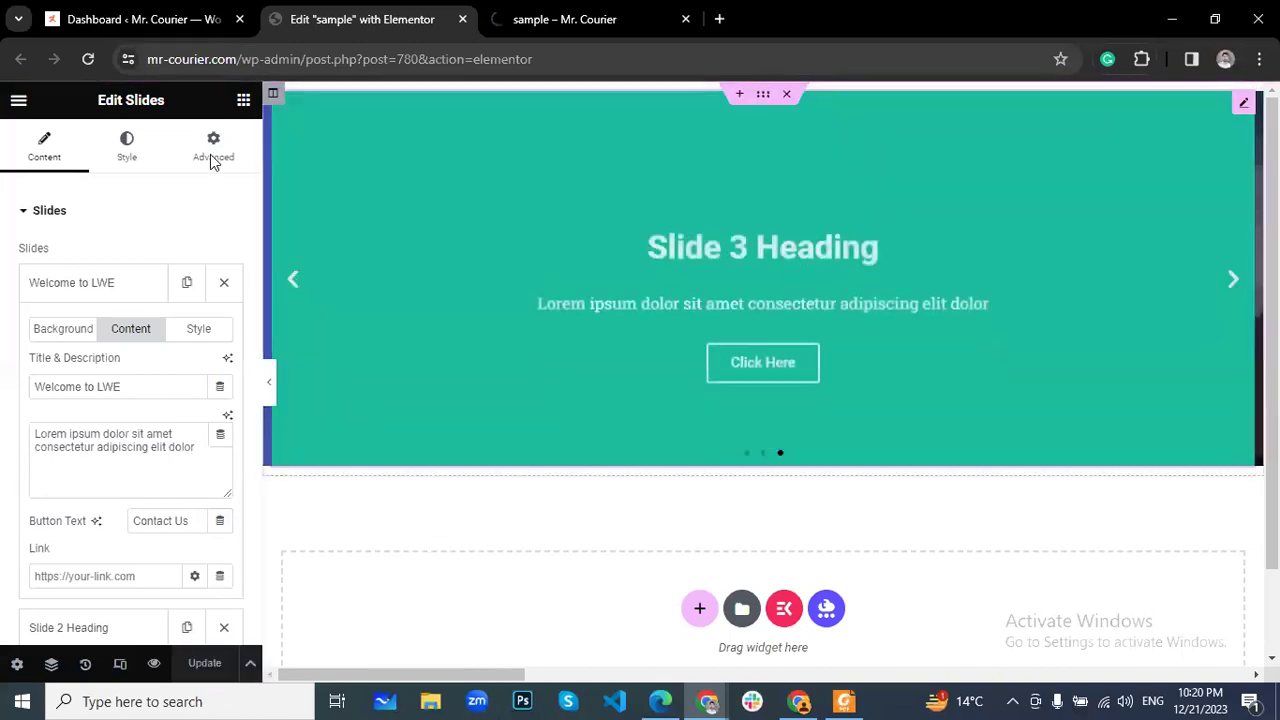
{"action": "left_click", "coordinate": [569, 21]}
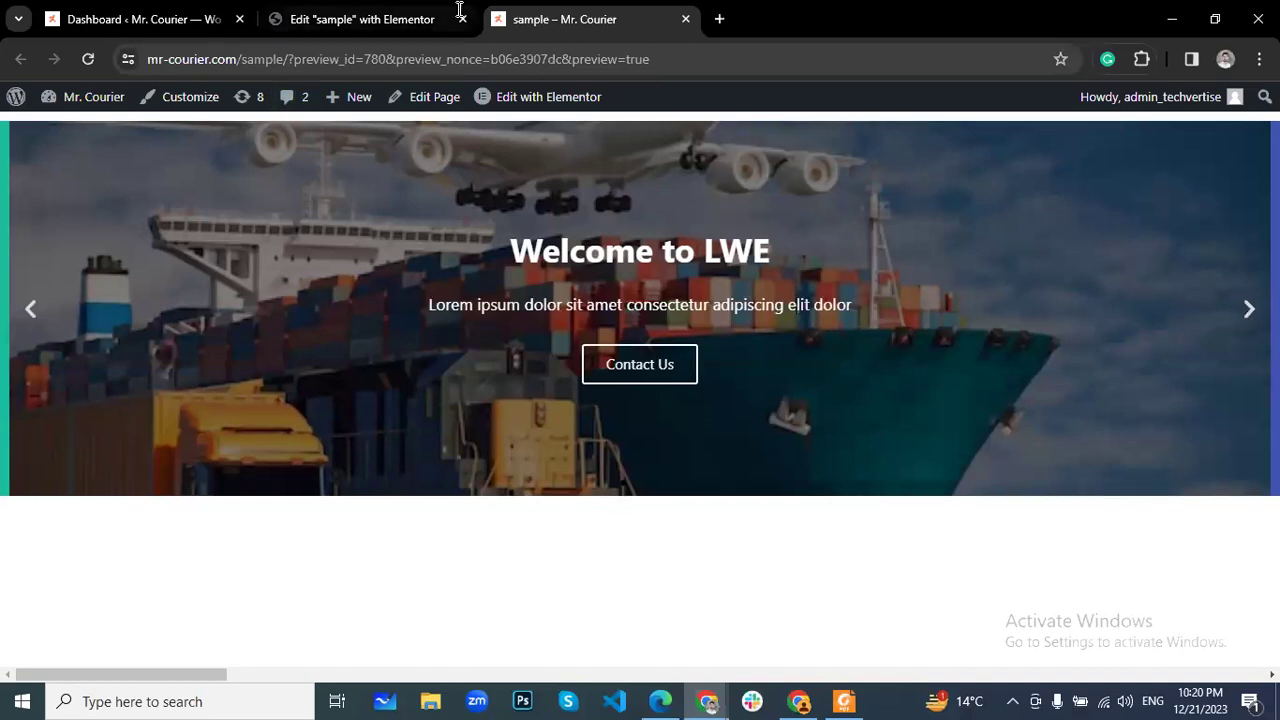
{"action": "left_click", "coordinate": [391, 12]}
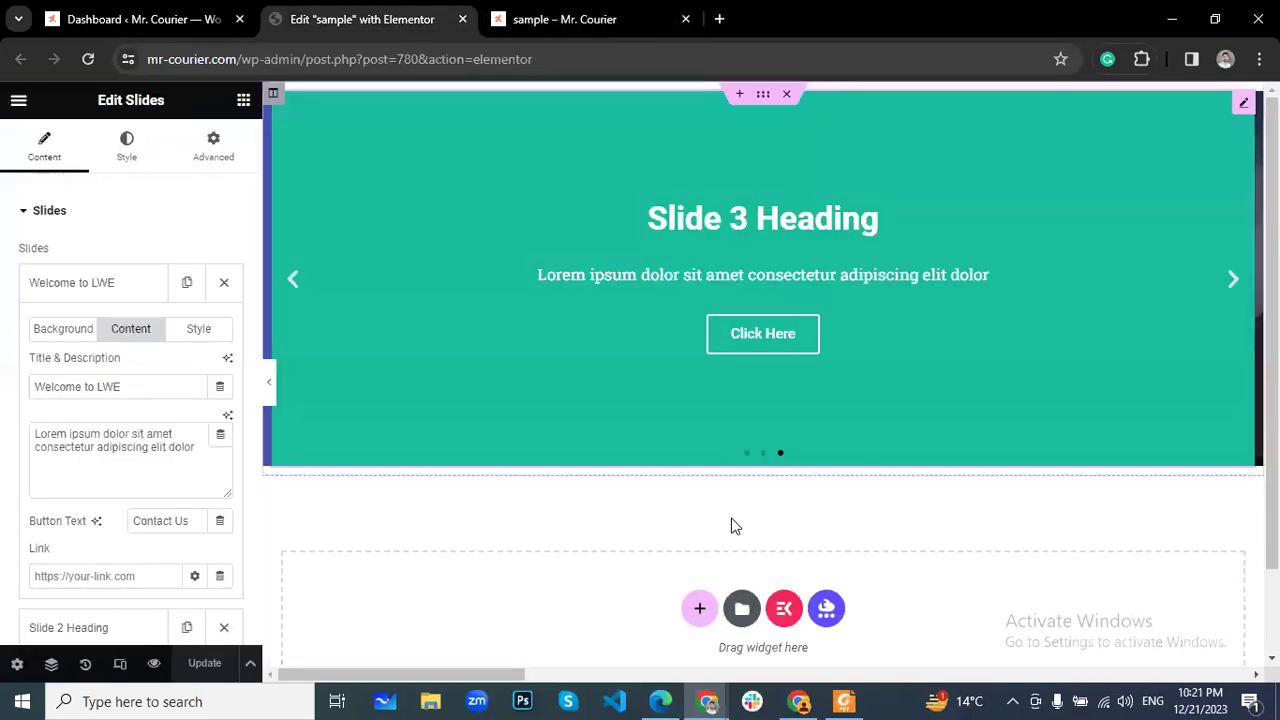
Add a new section with two equal columns below the slider.
{"action": "left_click", "coordinate": [700, 611]}
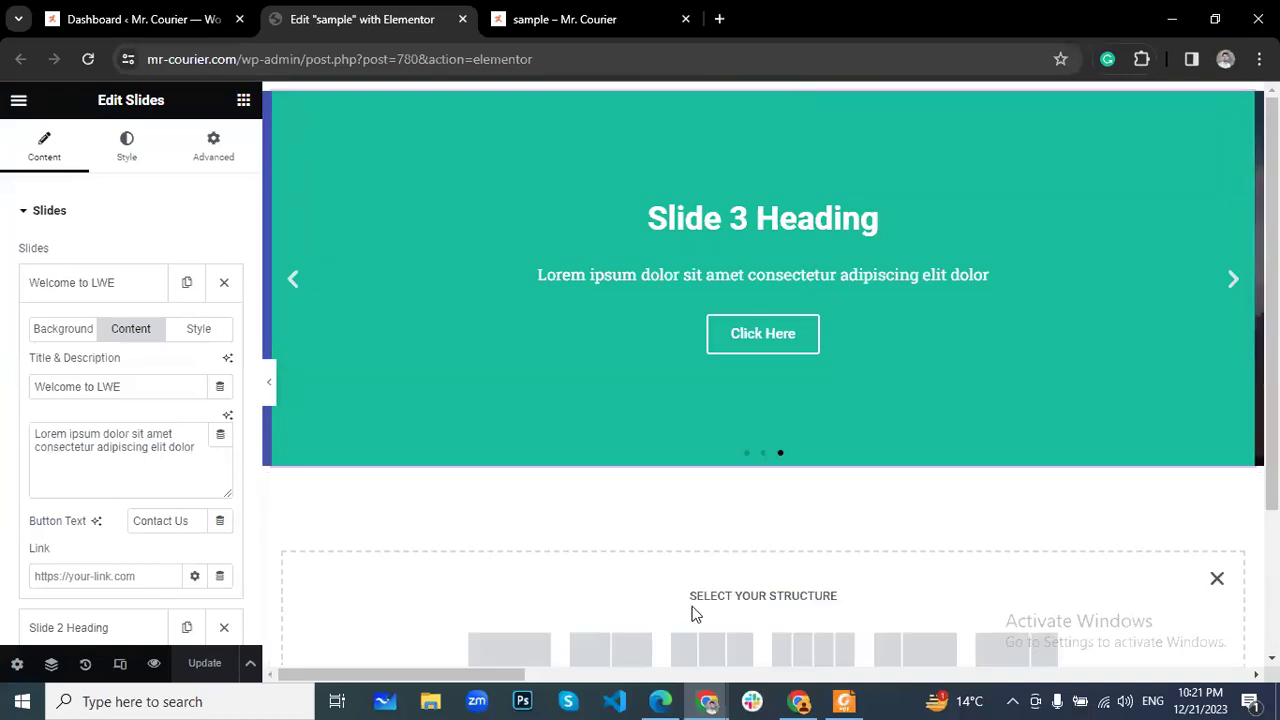
{"action": "scroll", "coordinate": [608, 470], "scroll_direction": "down", "scroll_amount": 2}
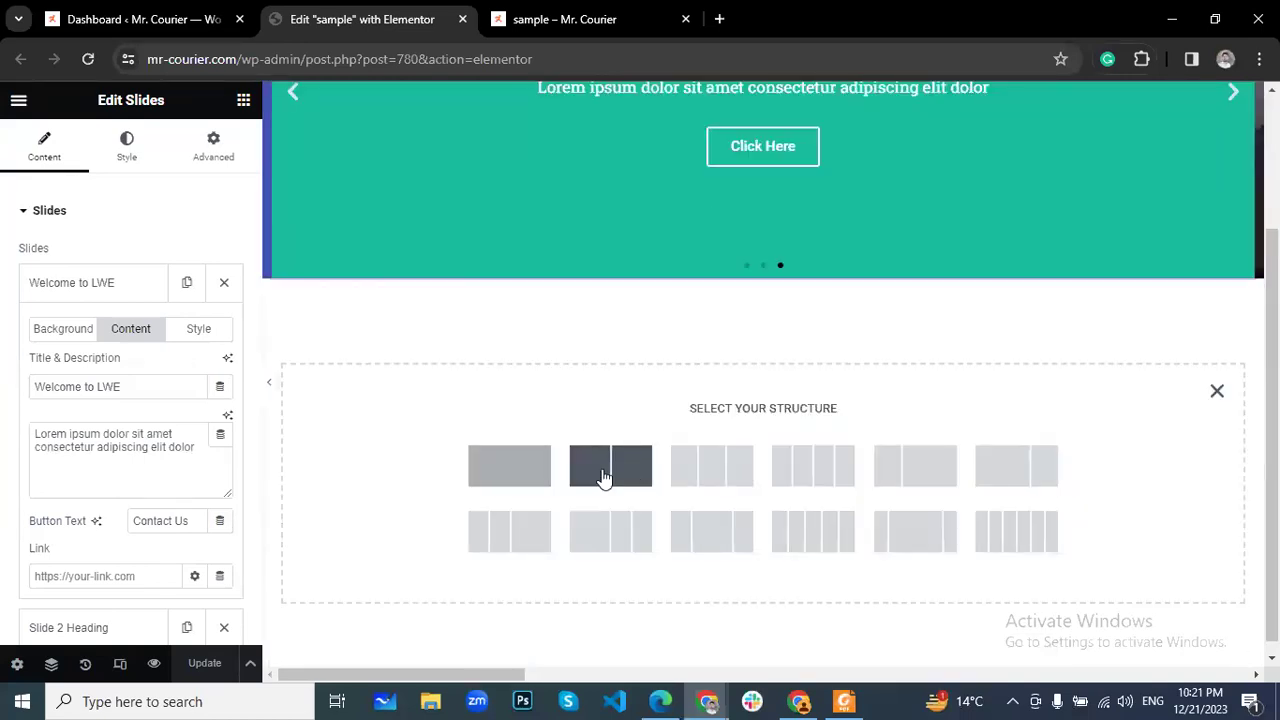
{"action": "left_click", "coordinate": [603, 477]}
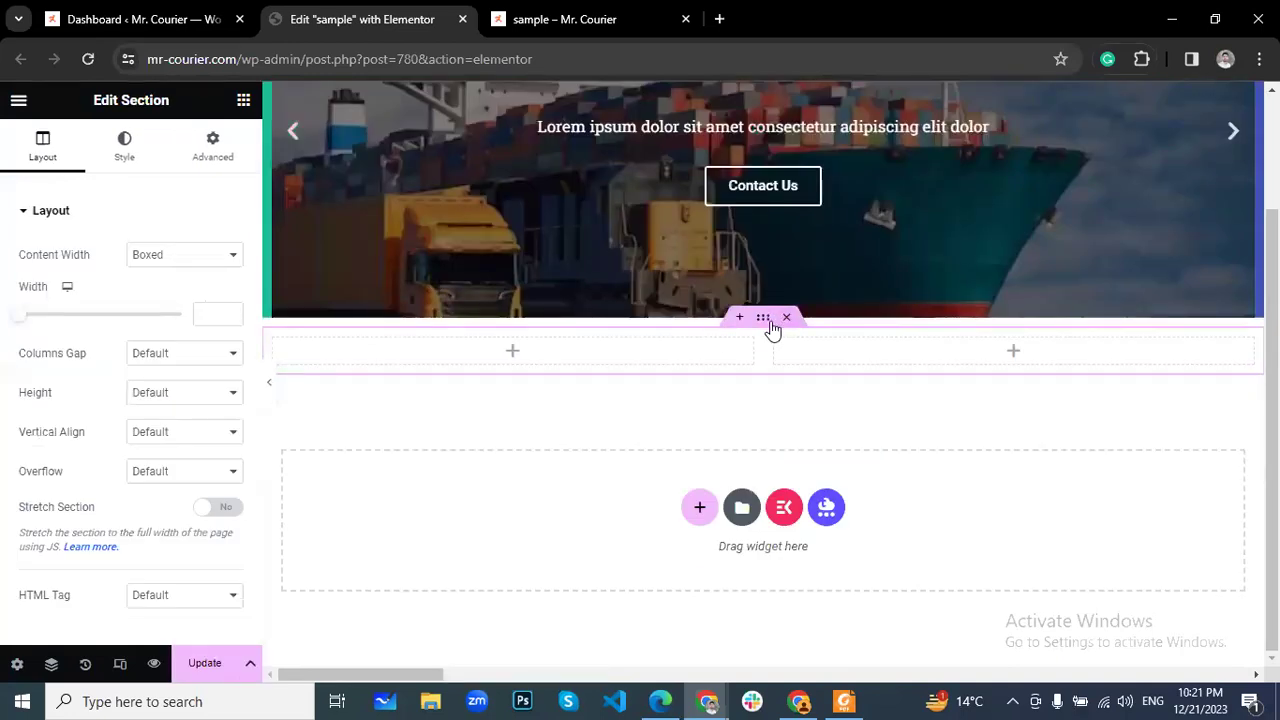
Set the two-column section's padding to 50 px top and bottom and 10 px right and left, with the values unlinked.
{"action": "left_click", "coordinate": [231, 160]}
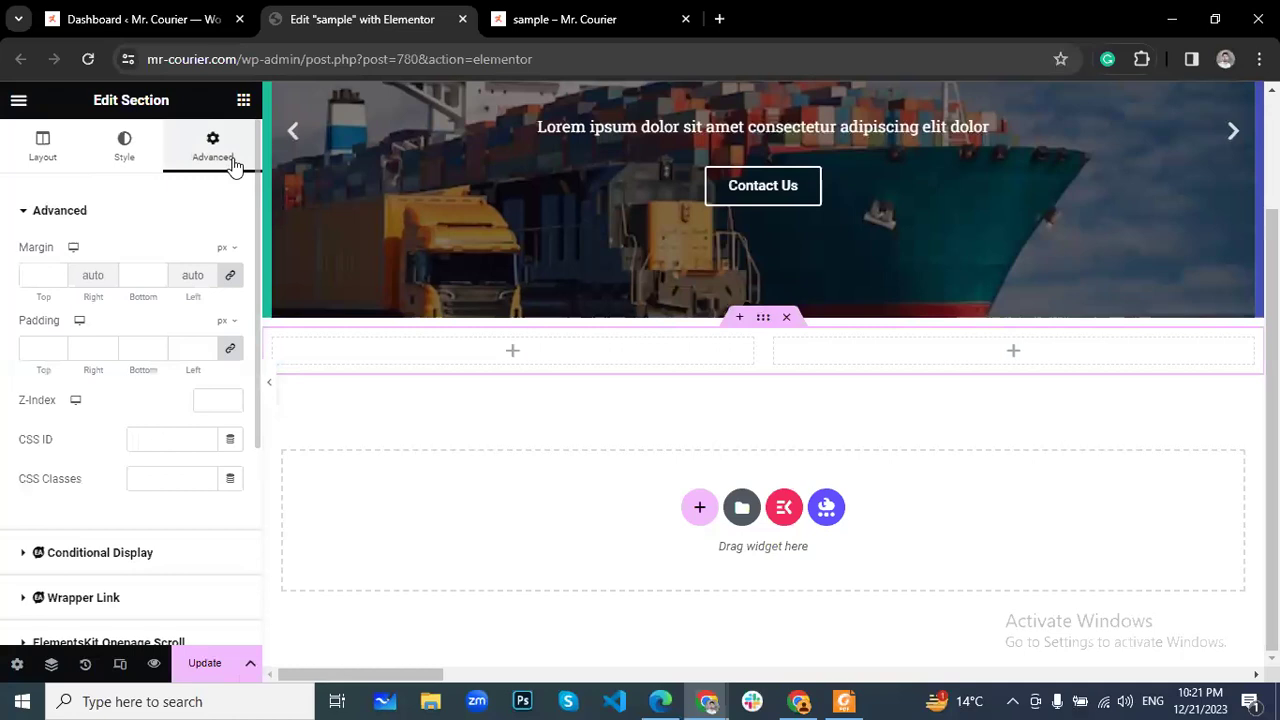
{"action": "left_click", "coordinate": [197, 346]}
{"action": "type", "text": "4"}
{"action": "key", "text": "BackSpace"}
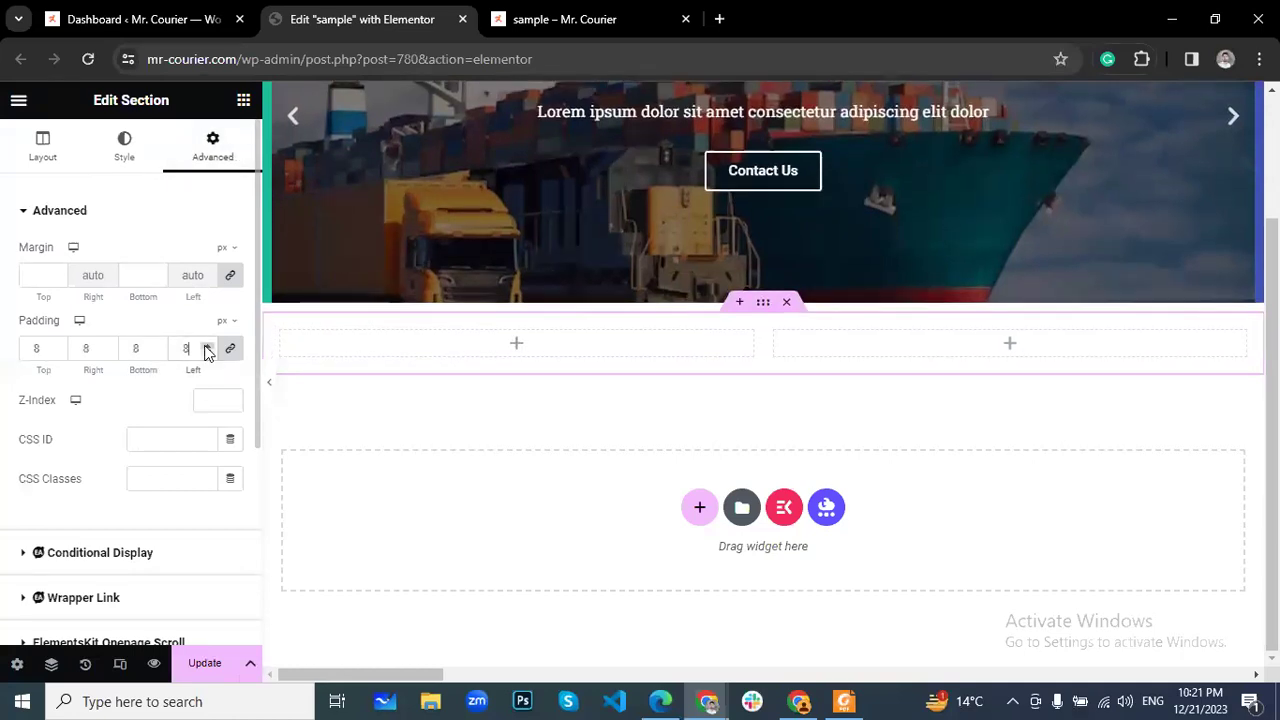
{"action": "type", "text": "10"}
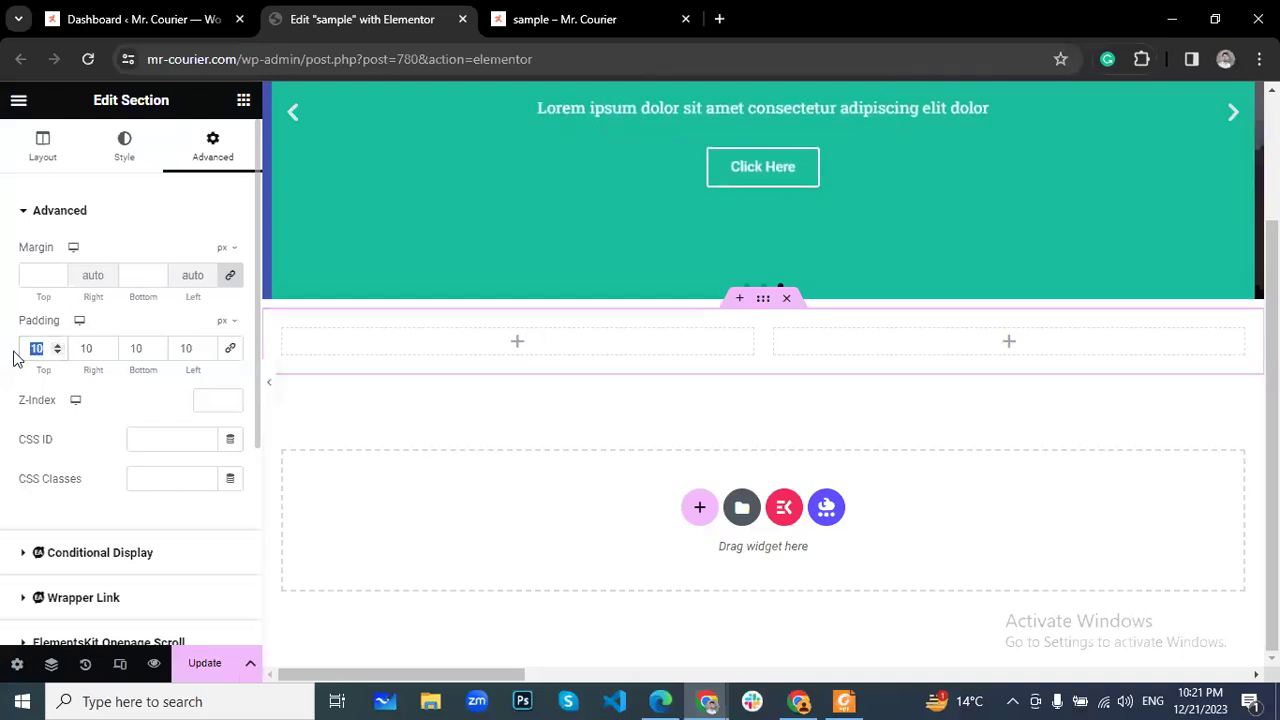
{"action": "type", "text": "50"}
{"action": "left_click_drag", "start_coordinate": [148, 350], "coordinate": [125, 351]}
{"action": "type", "text": "6"}
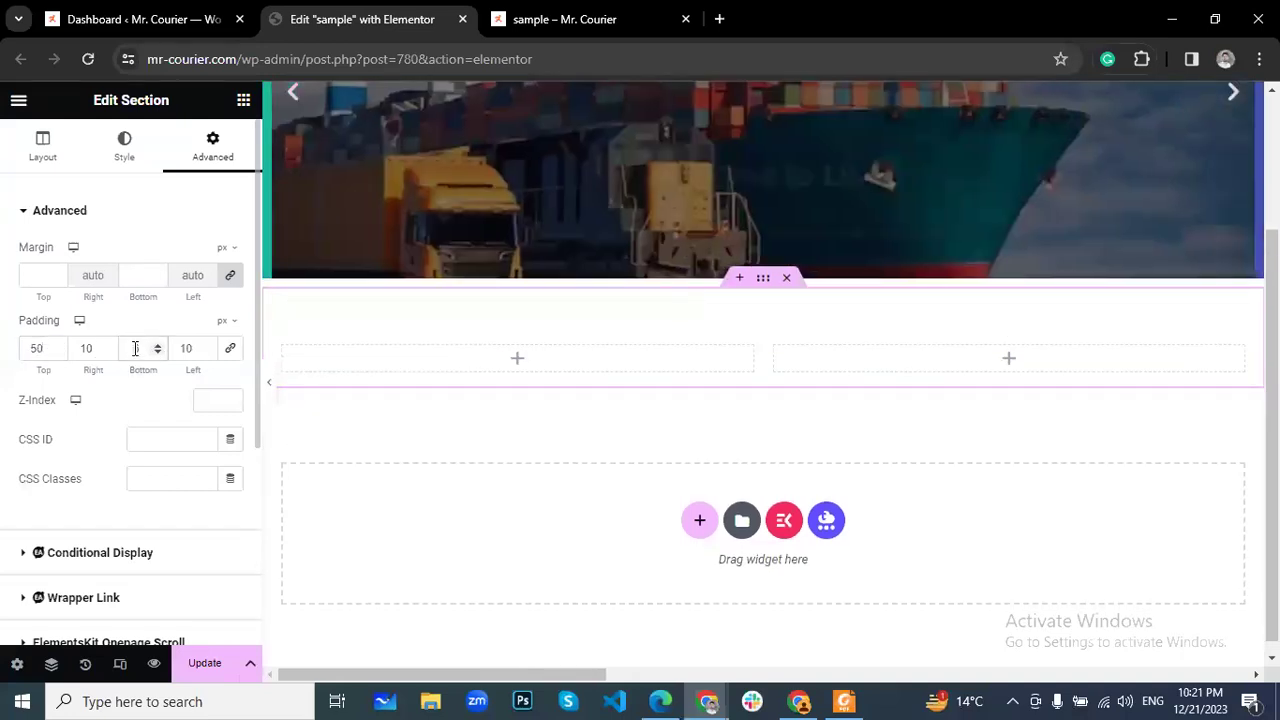
{"action": "type", "text": "0"}
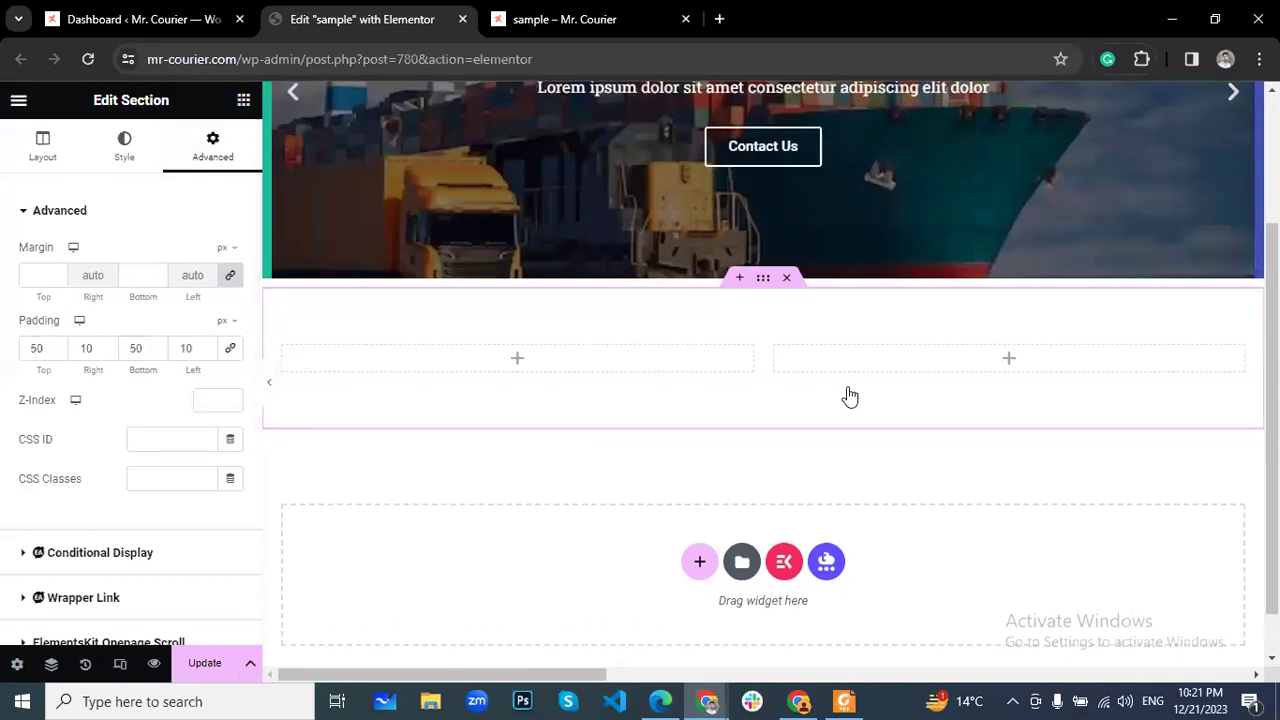
Add an Image widget to the first column of the two-column section.
{"action": "left_click", "coordinate": [803, 360]}
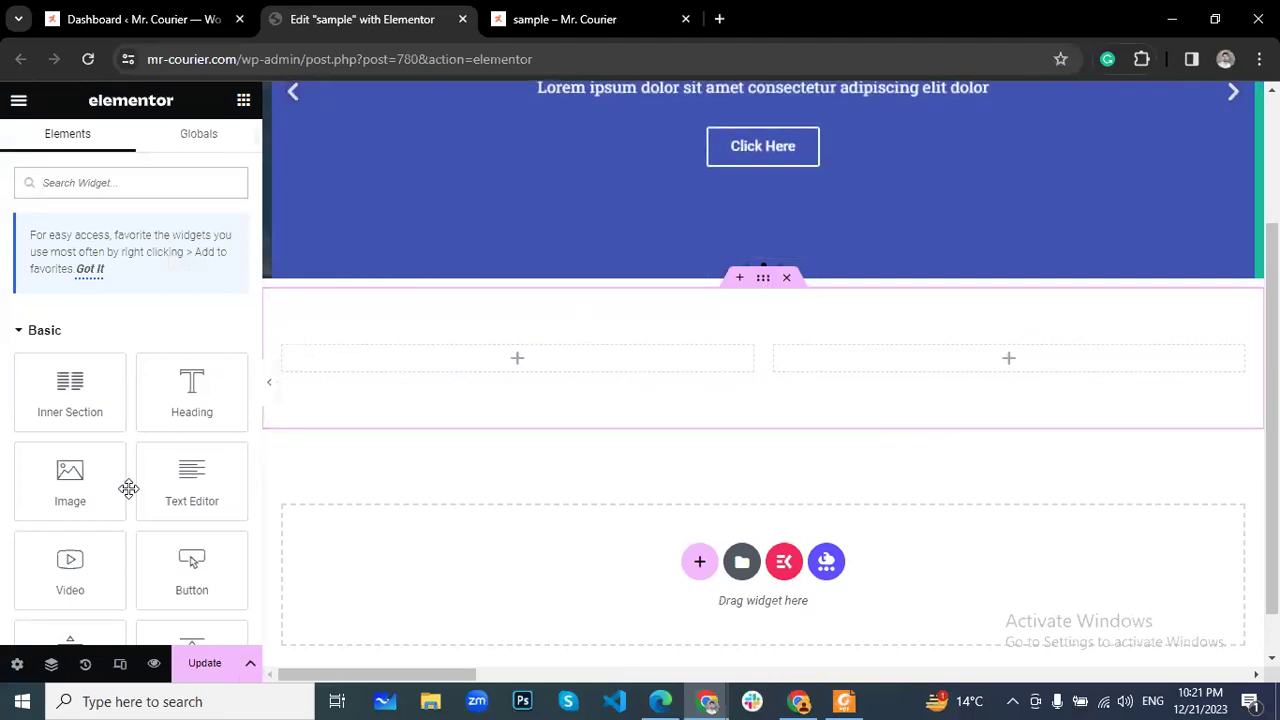
{"action": "left_click_drag", "start_coordinate": [63, 484], "coordinate": [422, 368]}
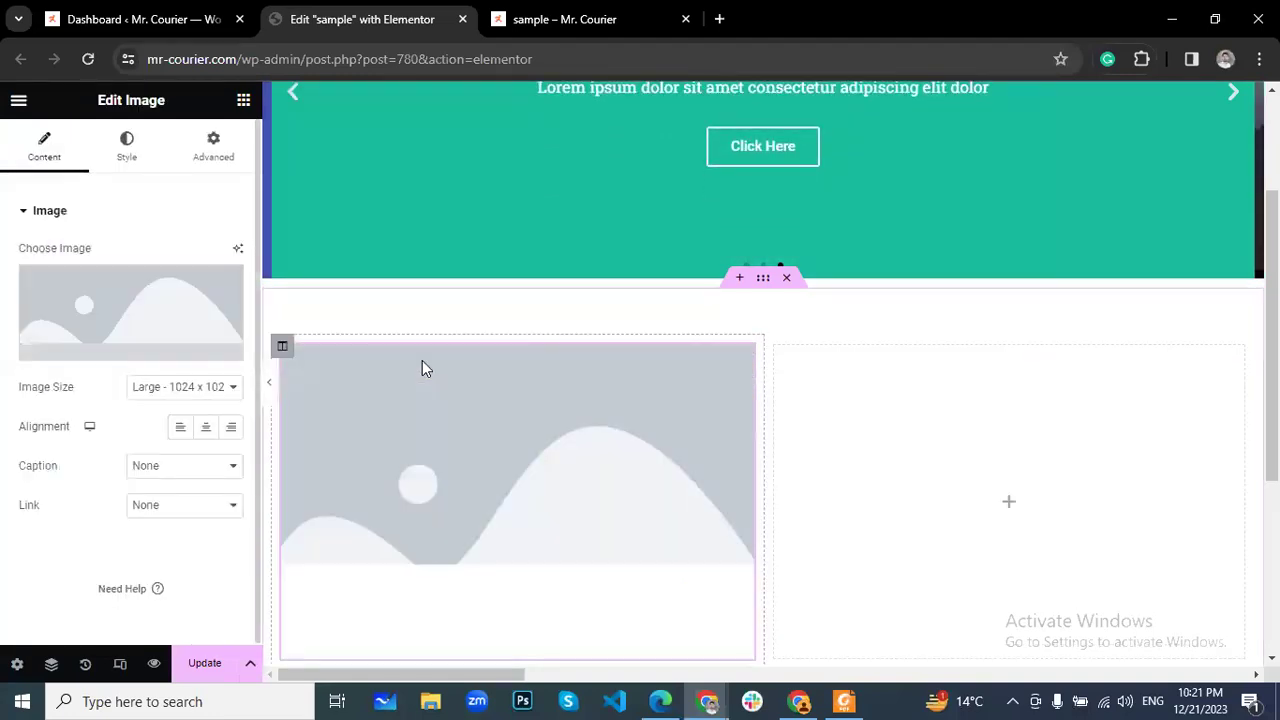
{"action": "mouse_move", "coordinate": [127, 304]}
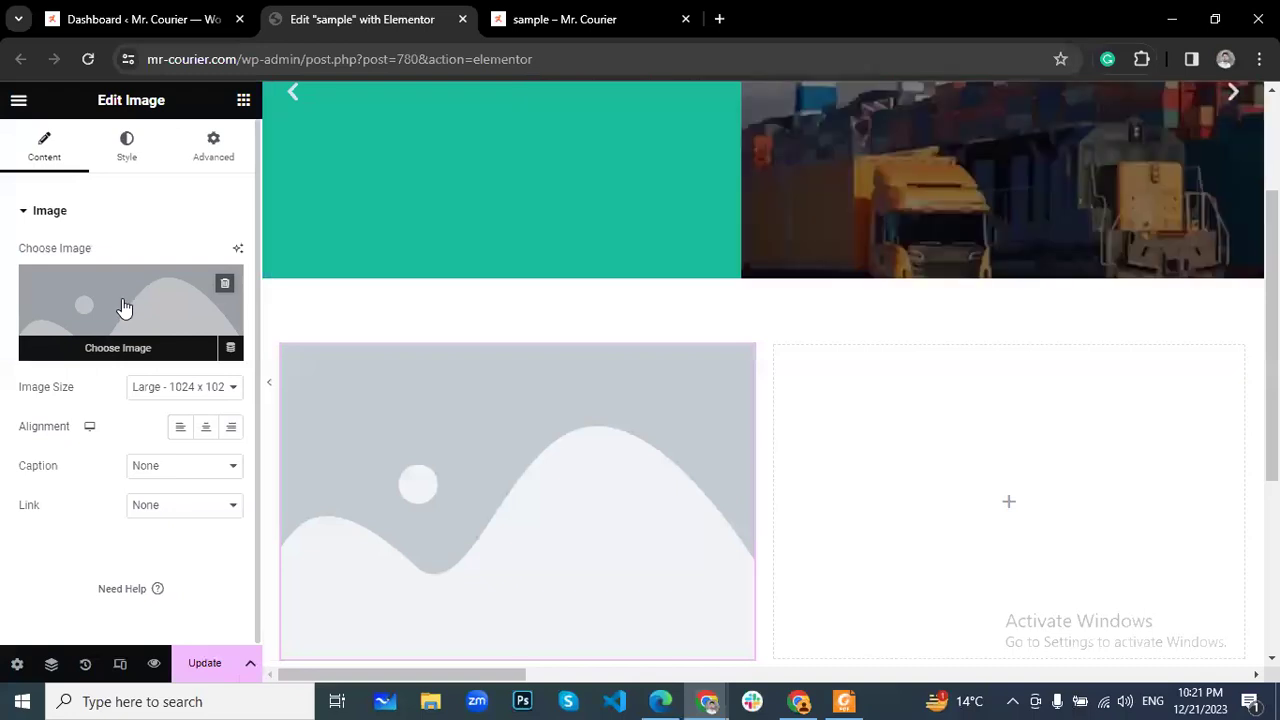
Set the widget's image to ad05440f-group-60.png, the thinking man under a light bulb, from the media library.
{"action": "left_click", "coordinate": [123, 303]}
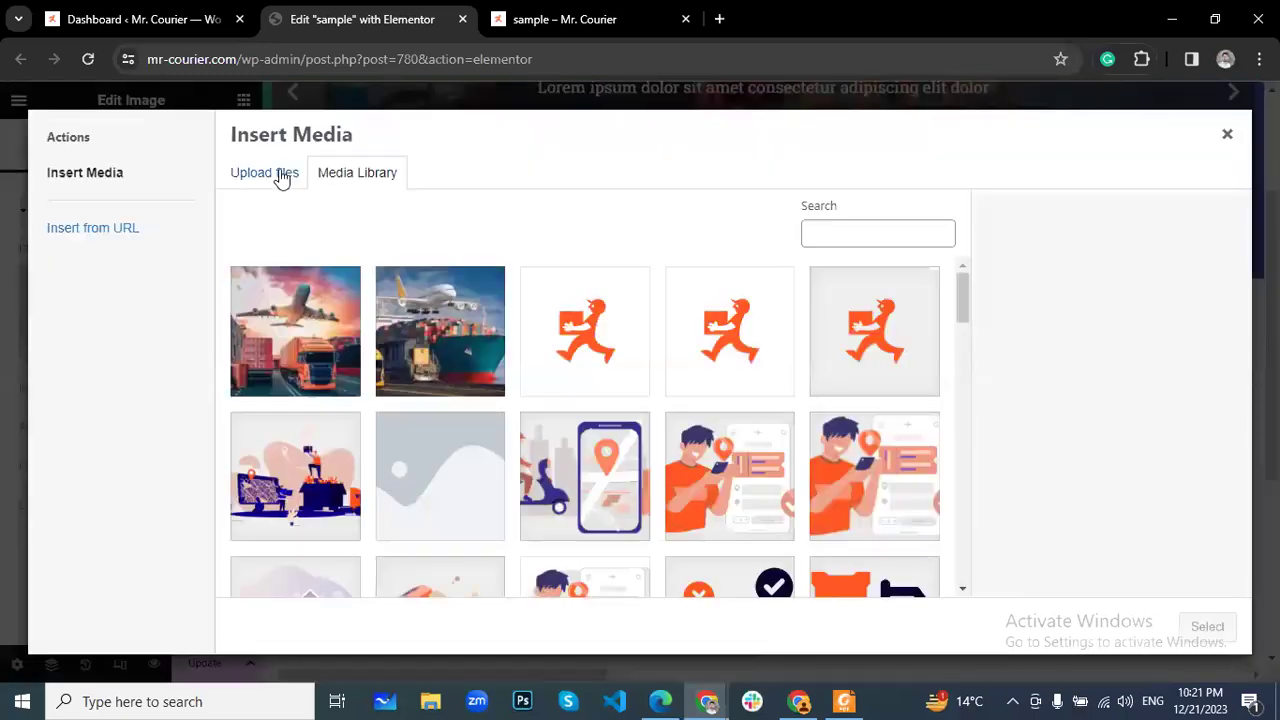
{"action": "scroll", "coordinate": [625, 330], "scroll_direction": "down", "scroll_amount": 1}
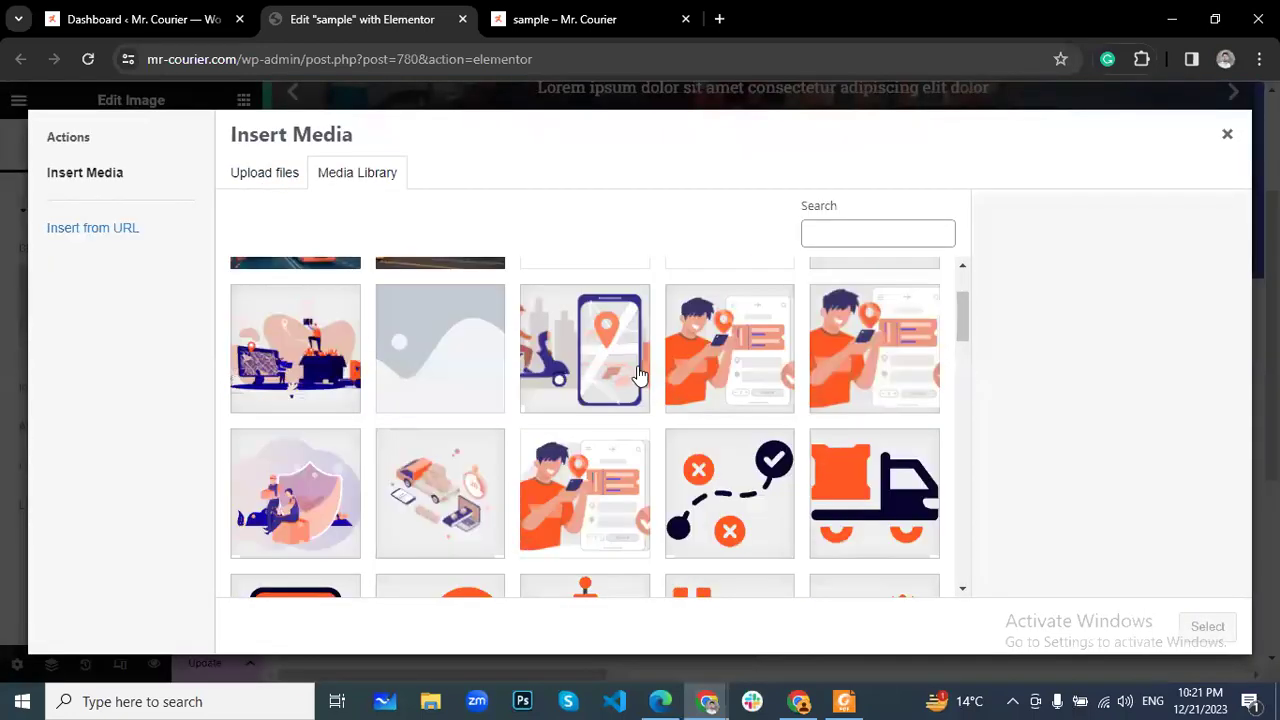
{"action": "scroll", "coordinate": [640, 375], "scroll_direction": "down", "scroll_amount": 3}
{"action": "left_click", "coordinate": [595, 308]}
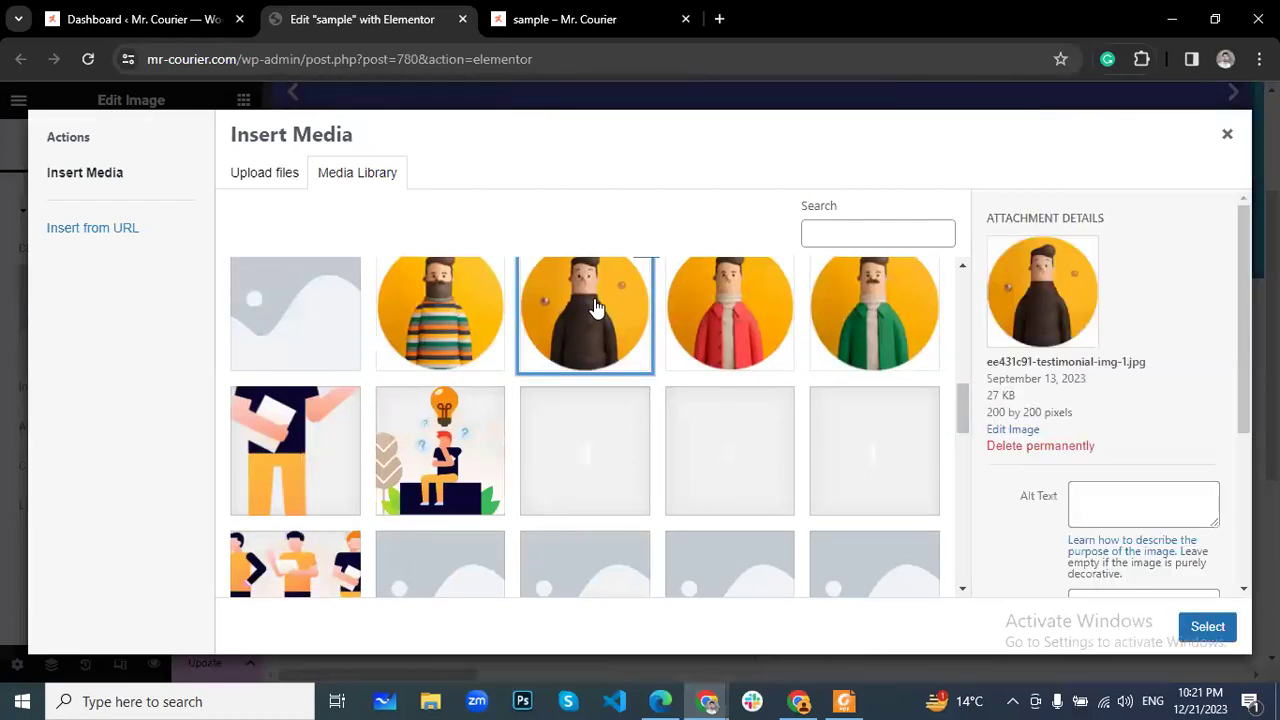
{"action": "left_click", "coordinate": [452, 444]}
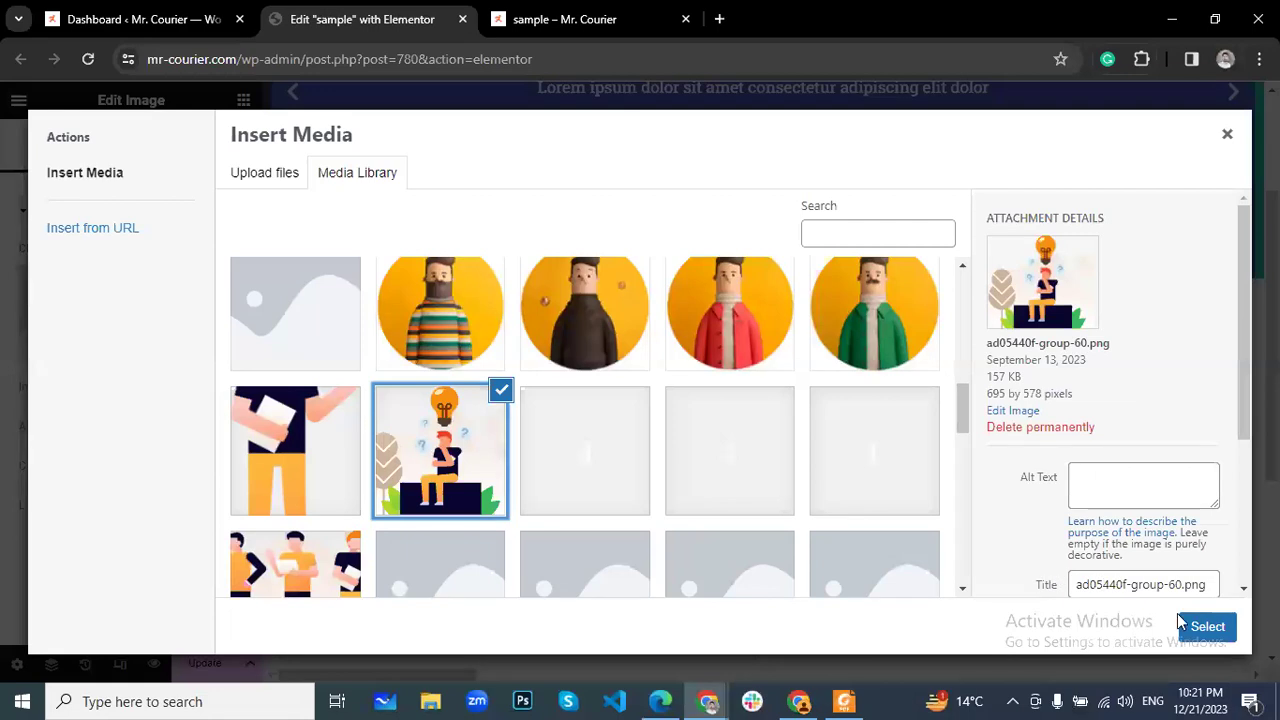
{"action": "left_click", "coordinate": [1210, 627]}
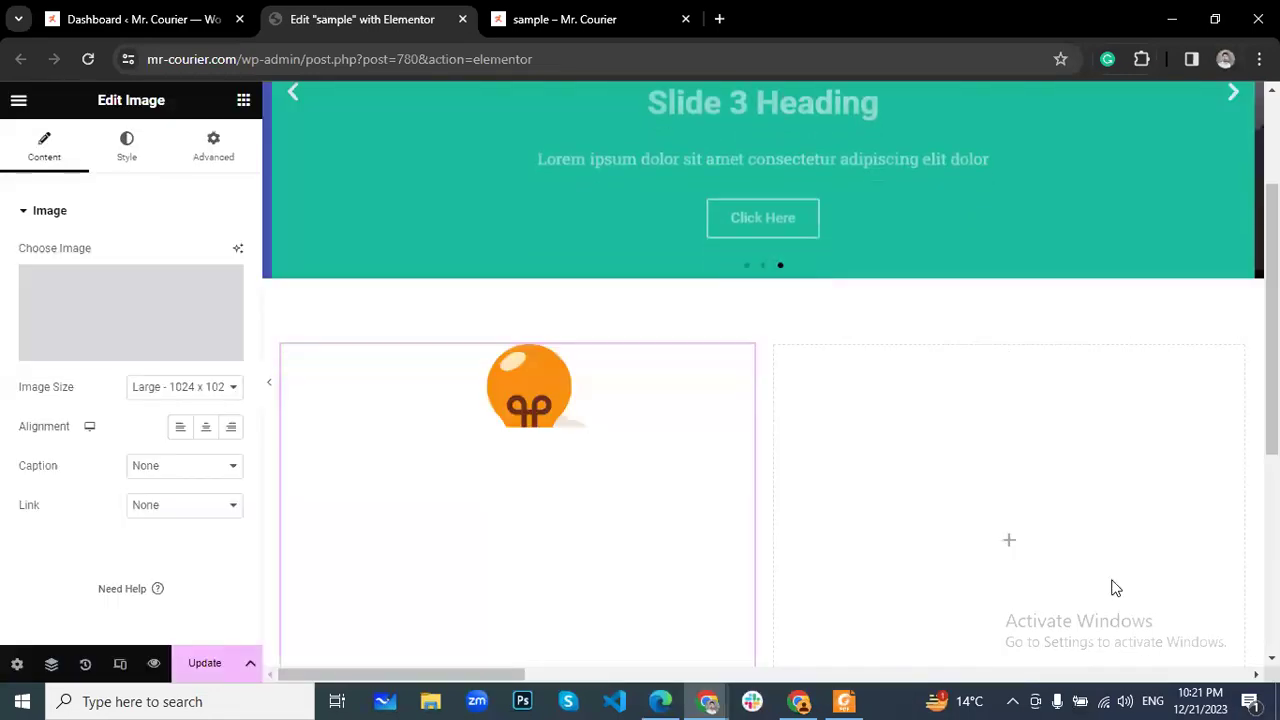
{"action": "scroll", "coordinate": [783, 534], "scroll_direction": "down", "scroll_amount": 3}
{"action": "scroll", "coordinate": [660, 420], "scroll_direction": "up", "scroll_amount": 1}
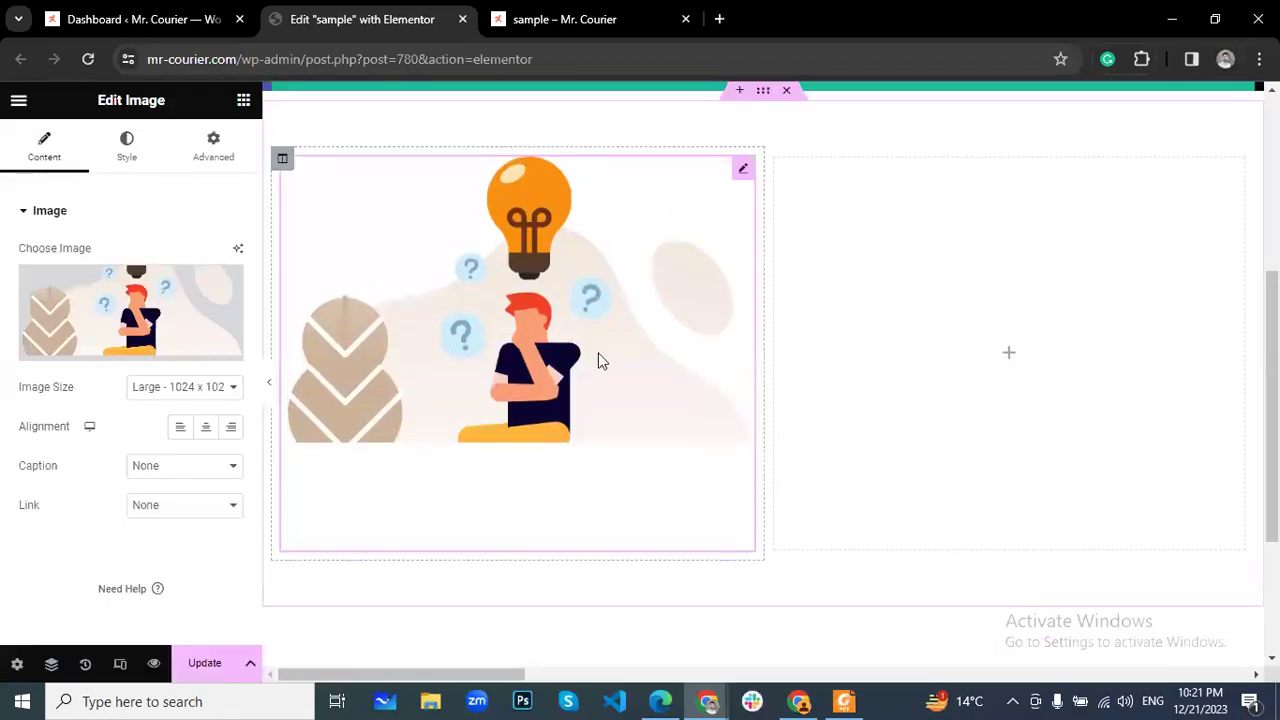
Add a Heading widget to the second column and set its title to "Wo We Are?".
{"action": "left_click", "coordinate": [243, 104]}
{"action": "left_click_drag", "start_coordinate": [191, 391], "coordinate": [860, 371]}
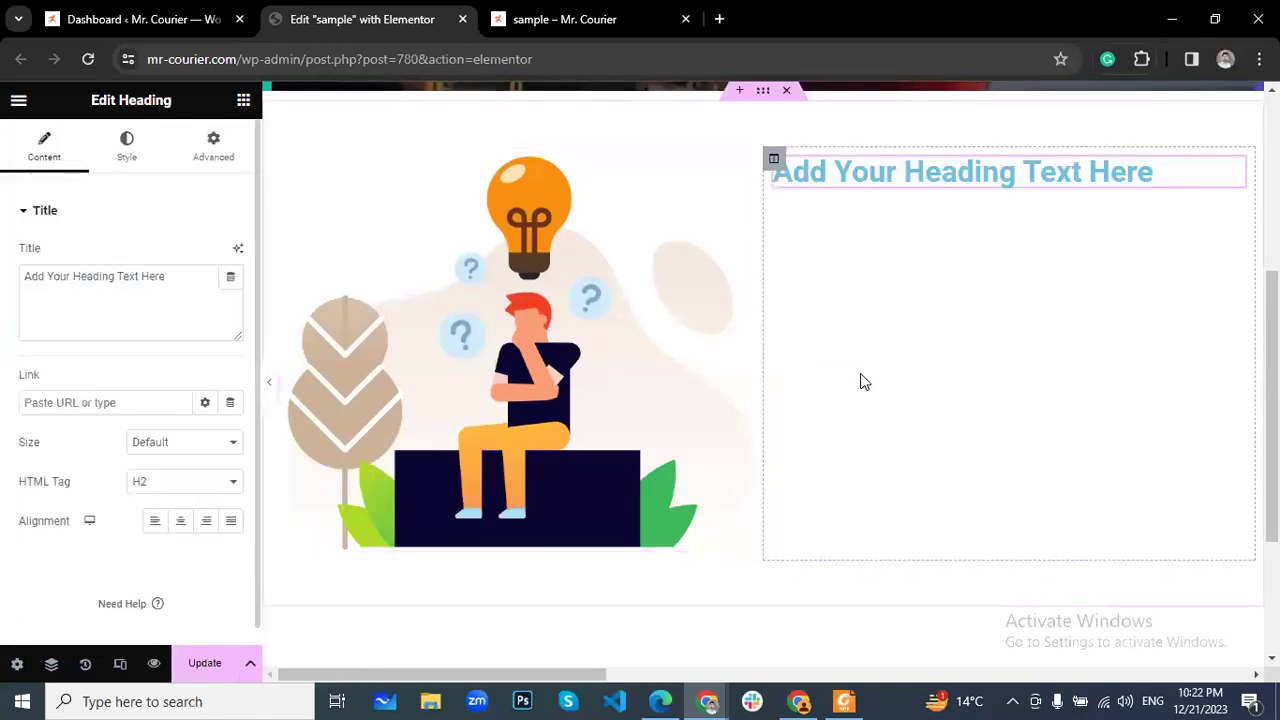
{"action": "left_click_drag", "start_coordinate": [166, 276], "coordinate": [3, 276]}
{"action": "type", "text": "Wo"}
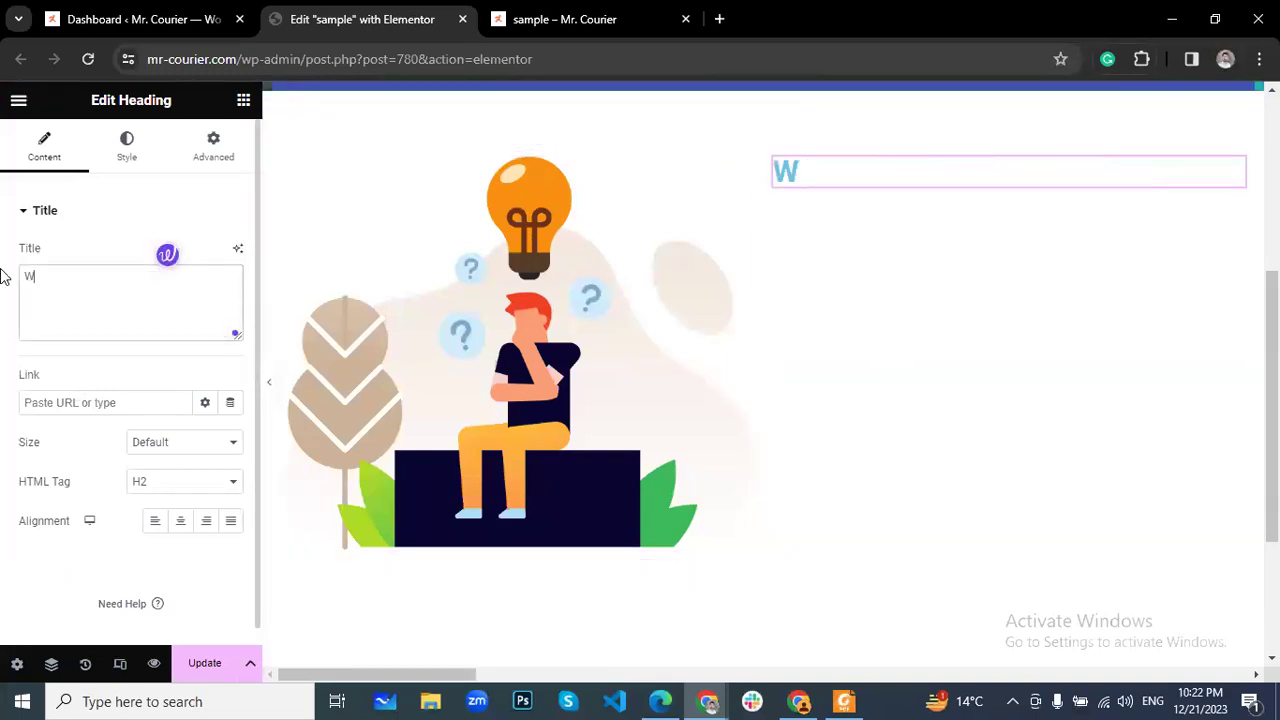
{"action": "type", "text": "Are?"}
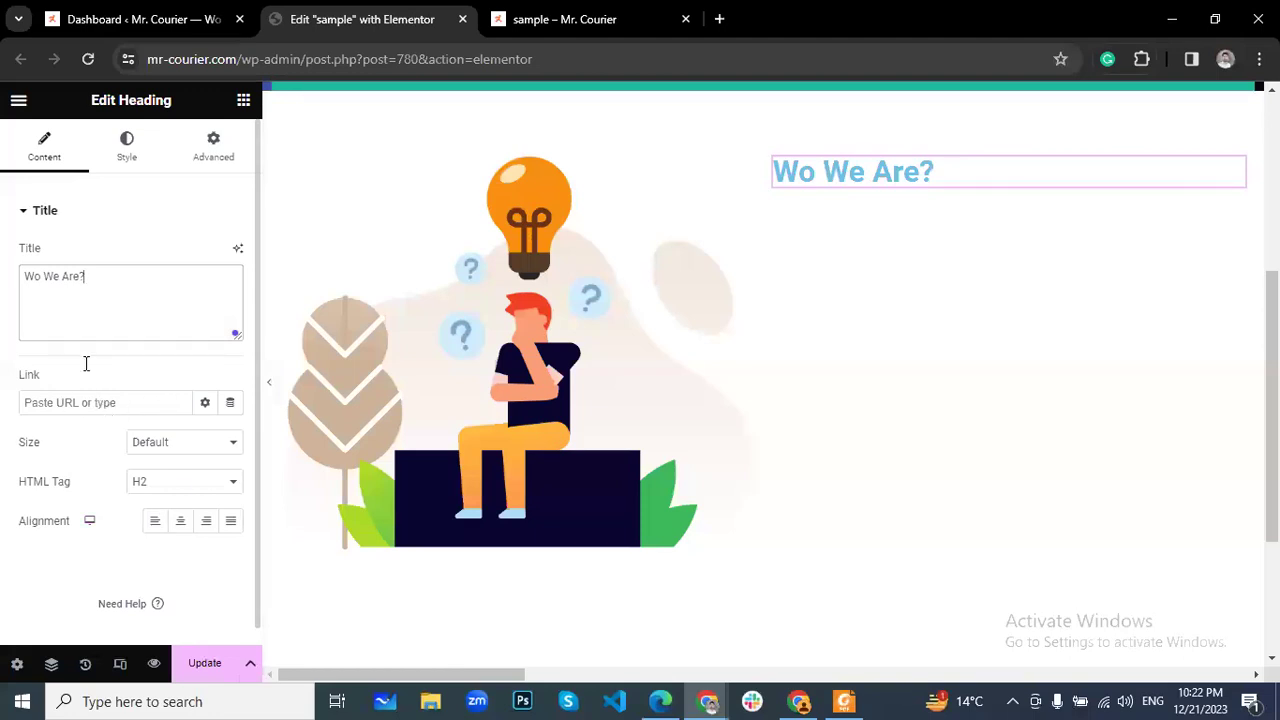
Set the heading's text color to the global color Logo Orange.
{"action": "left_click", "coordinate": [147, 159]}
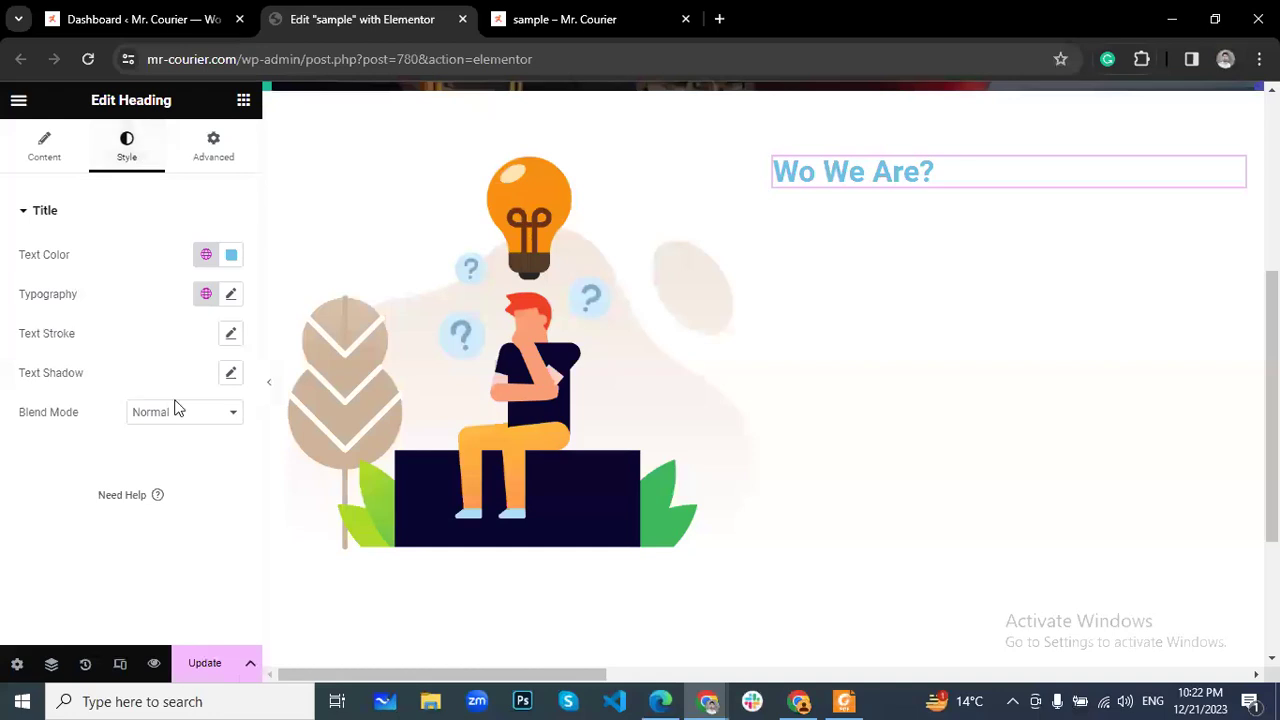
{"action": "left_click", "coordinate": [206, 256]}
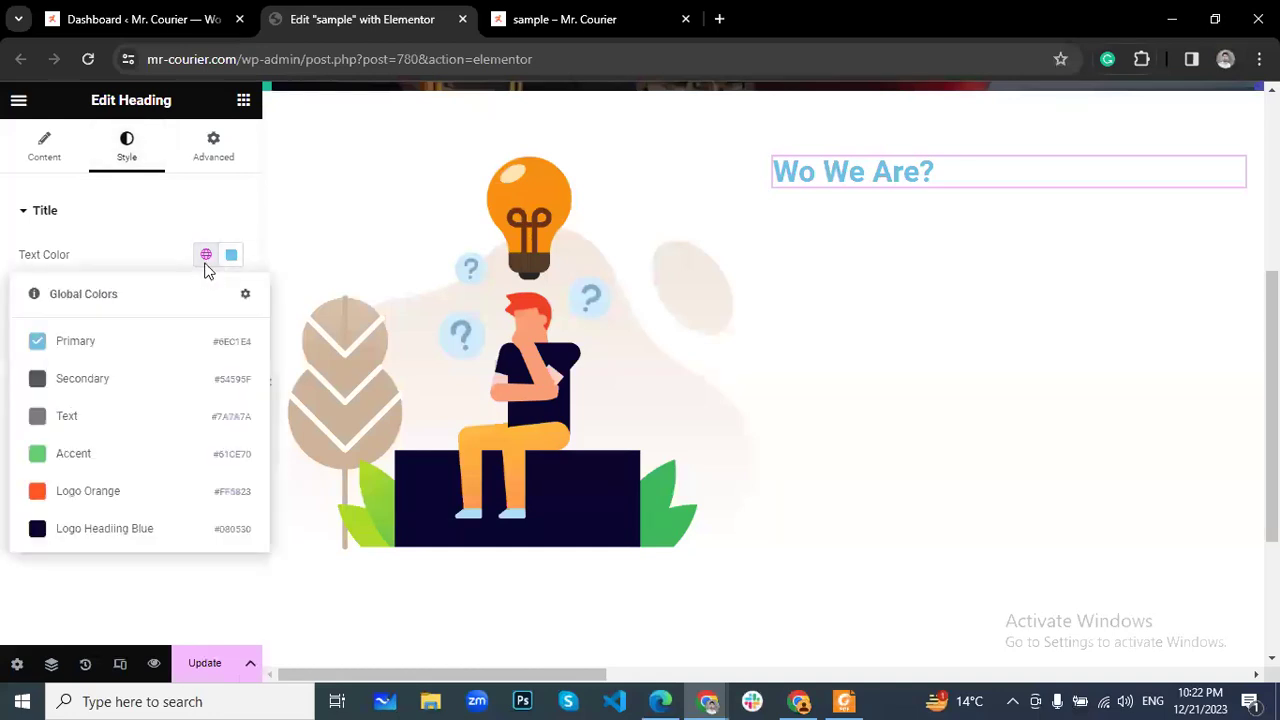
{"action": "left_click", "coordinate": [92, 492]}
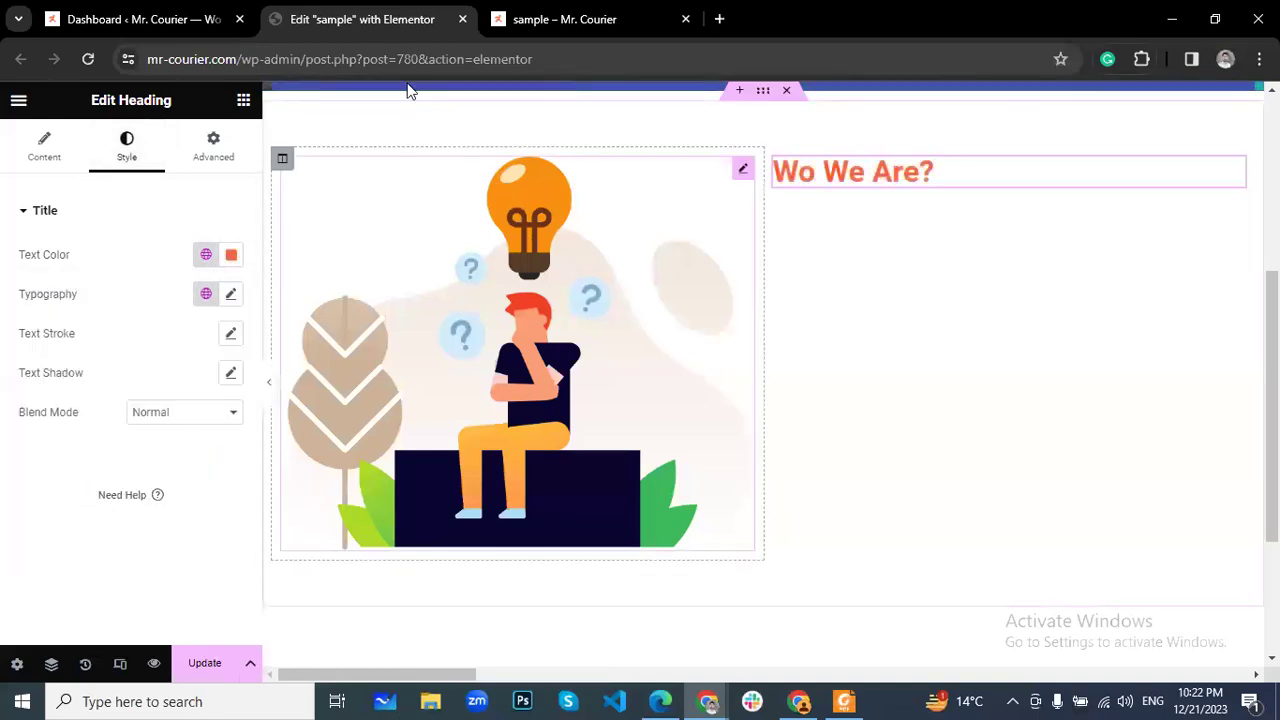
Add a Text Editor widget below the heading and lengthen it by repeating its Lorem ipsum text to five copies.
{"action": "left_click", "coordinate": [245, 101]}
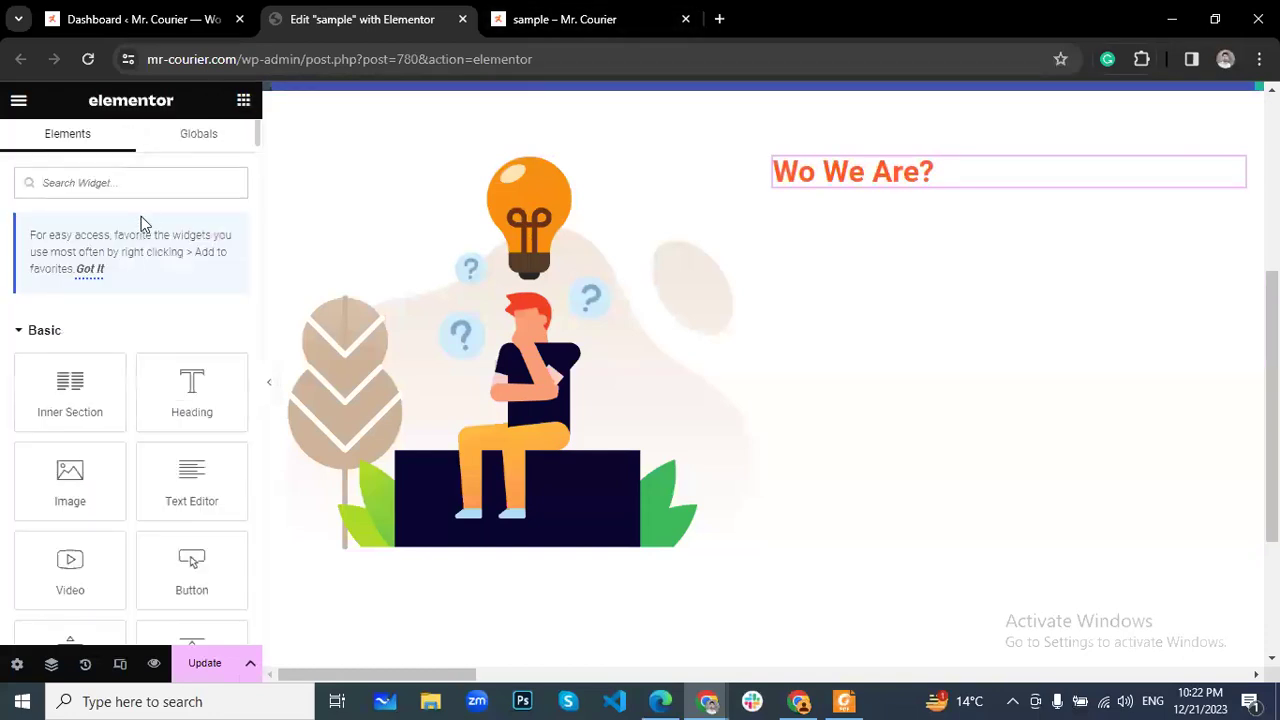
{"action": "left_click_drag", "start_coordinate": [185, 468], "coordinate": [903, 176]}
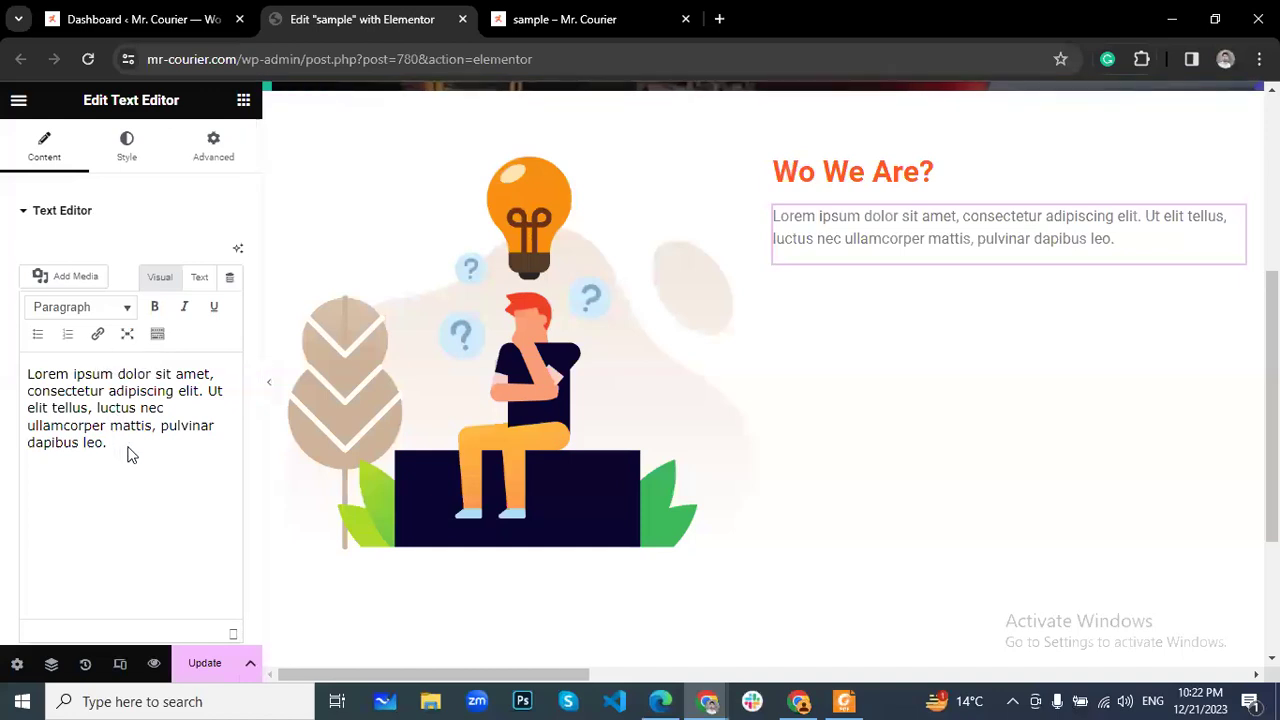
{"action": "left_click_drag", "start_coordinate": [114, 467], "coordinate": [29, 376]}
{"action": "key", "text": "ctrl+c"}
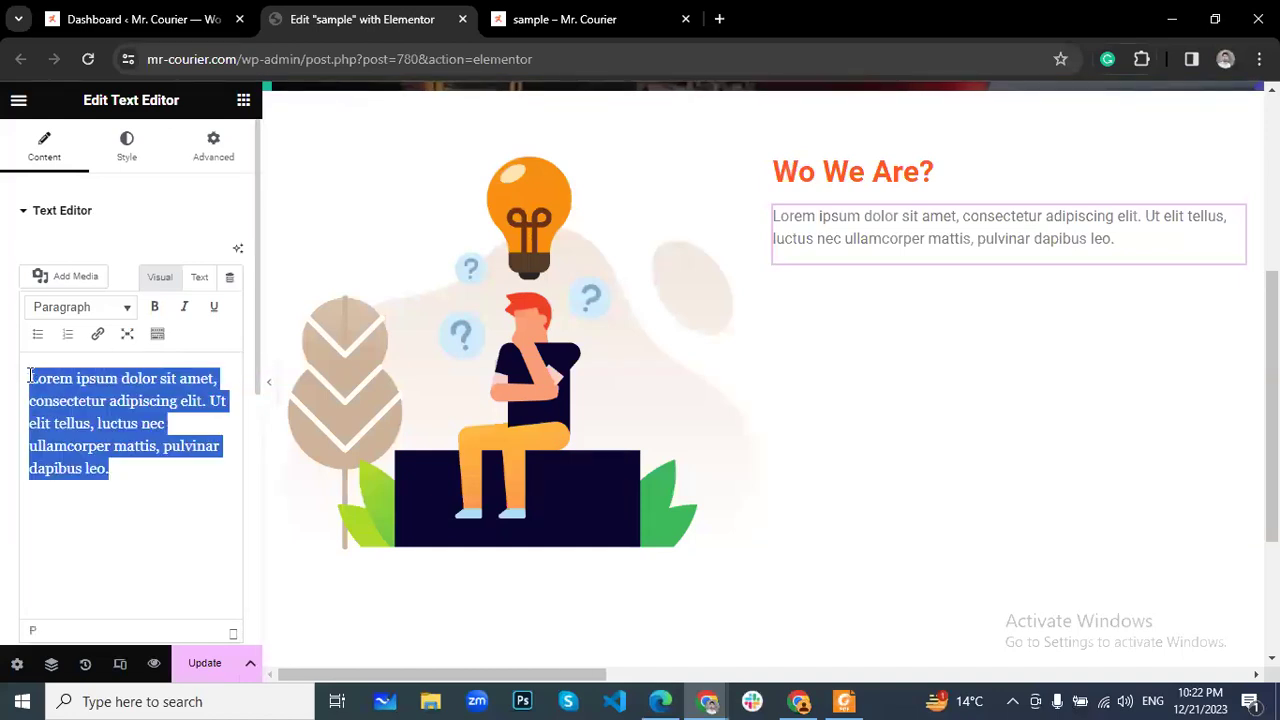
{"action": "left_click", "coordinate": [140, 479]}
{"action": "key", "text": "ctrl+v"}
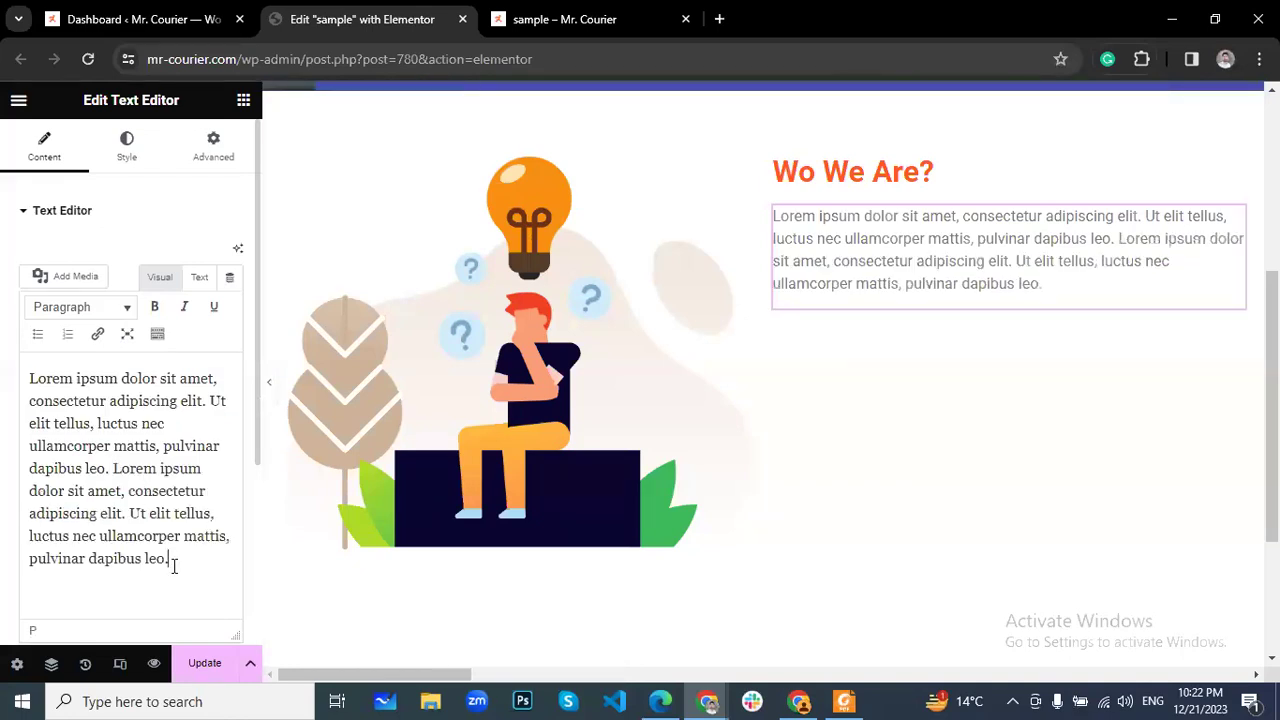
{"action": "key", "text": "ctrl+v"}
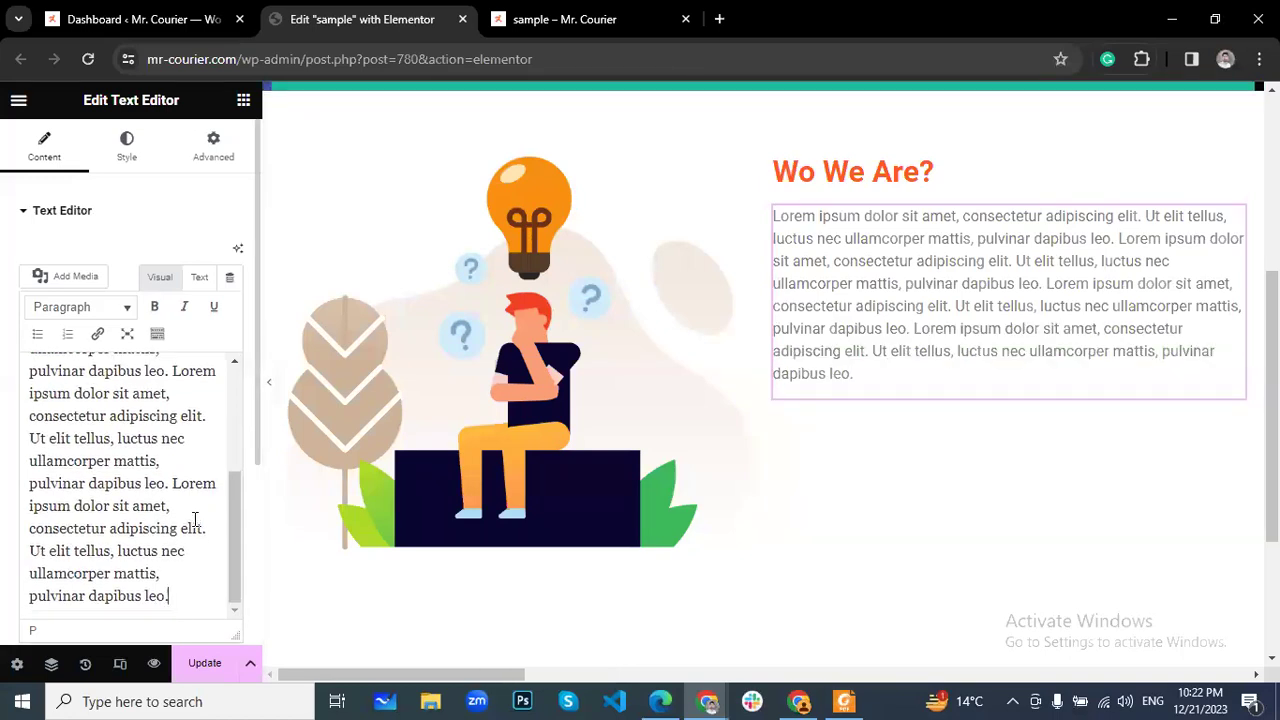
{"action": "key", "text": "ctrl+v"}
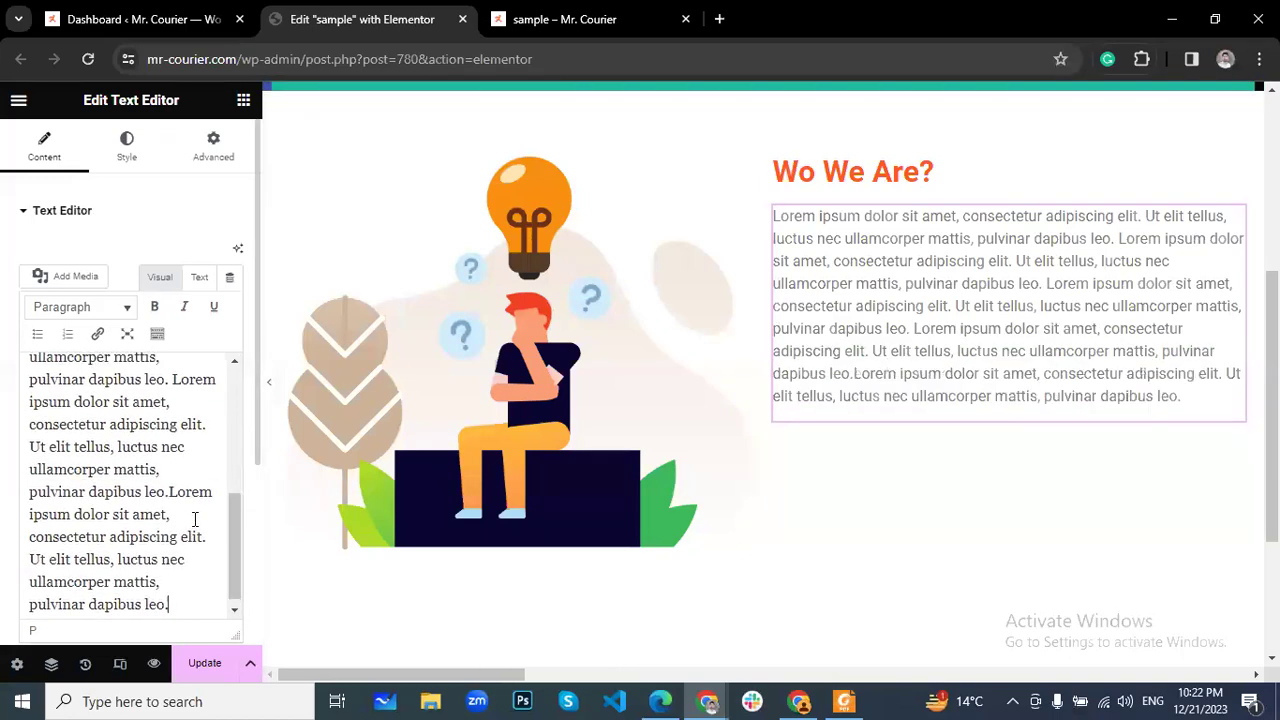
Add a Button widget below the paragraph and set its text to "Contact Us".
{"action": "left_click", "coordinate": [243, 101]}
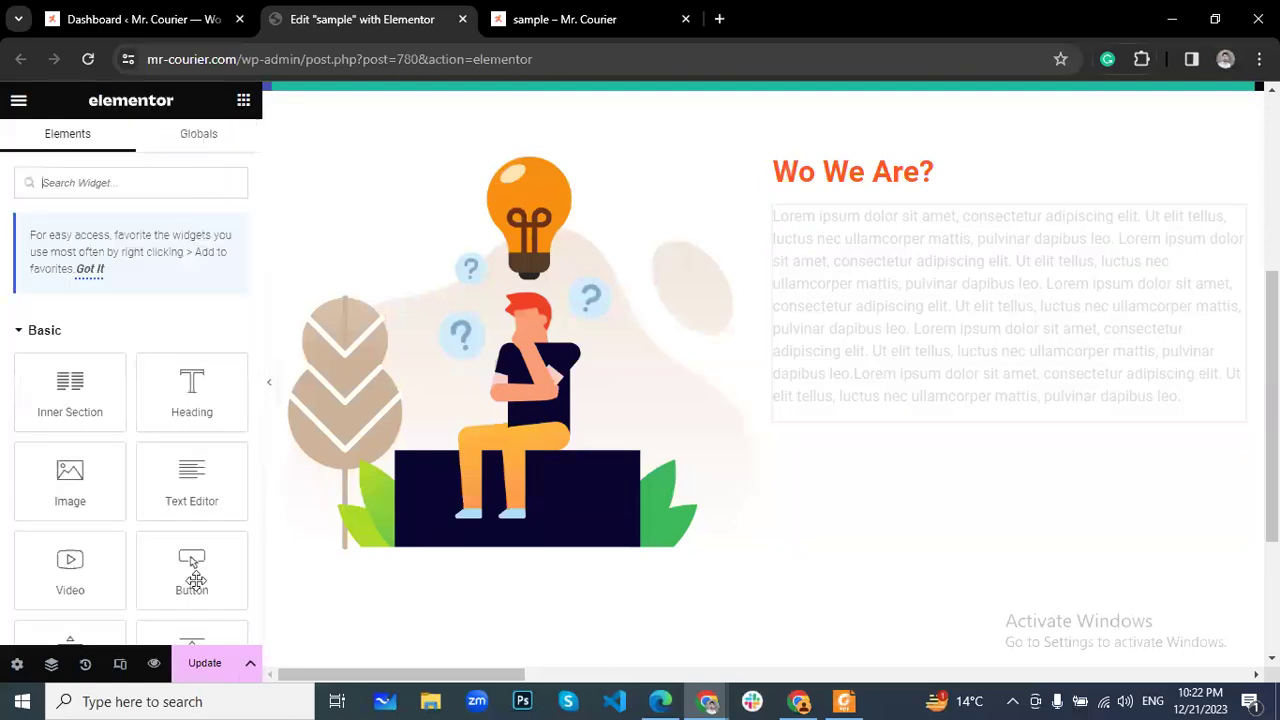
{"action": "left_click_drag", "start_coordinate": [197, 585], "coordinate": [894, 410]}
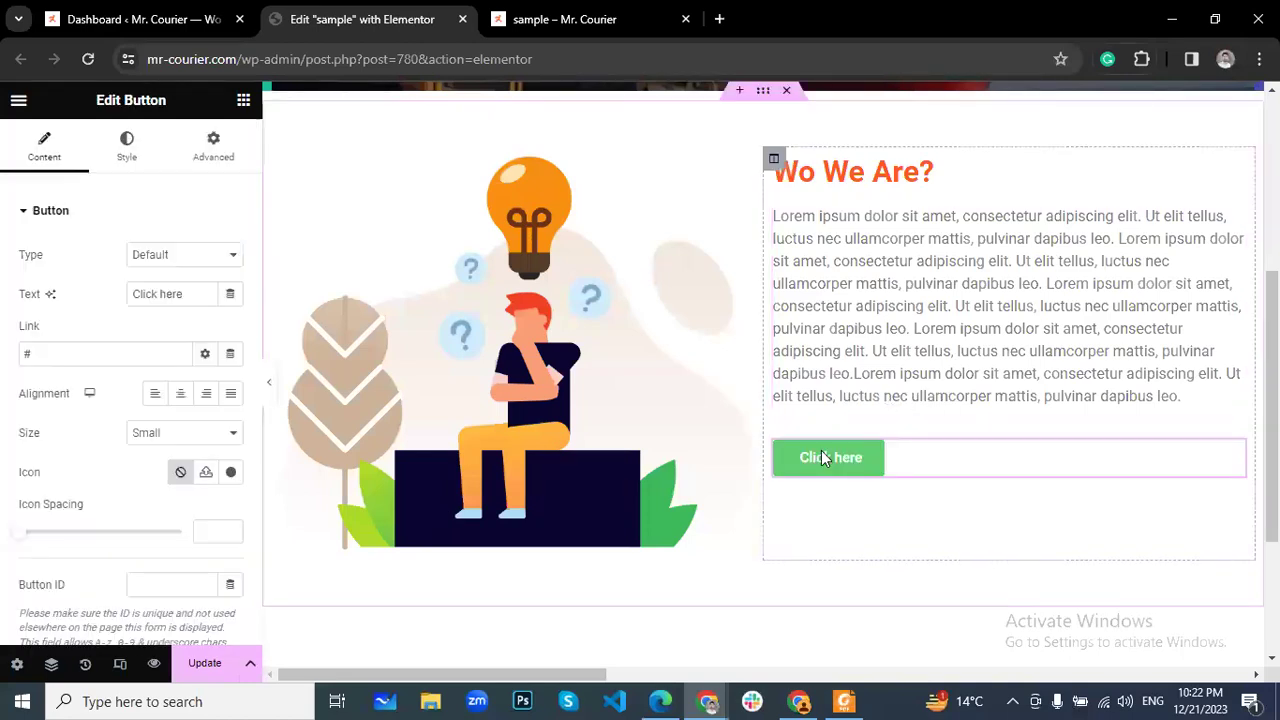
{"action": "left_click", "coordinate": [88, 297]}
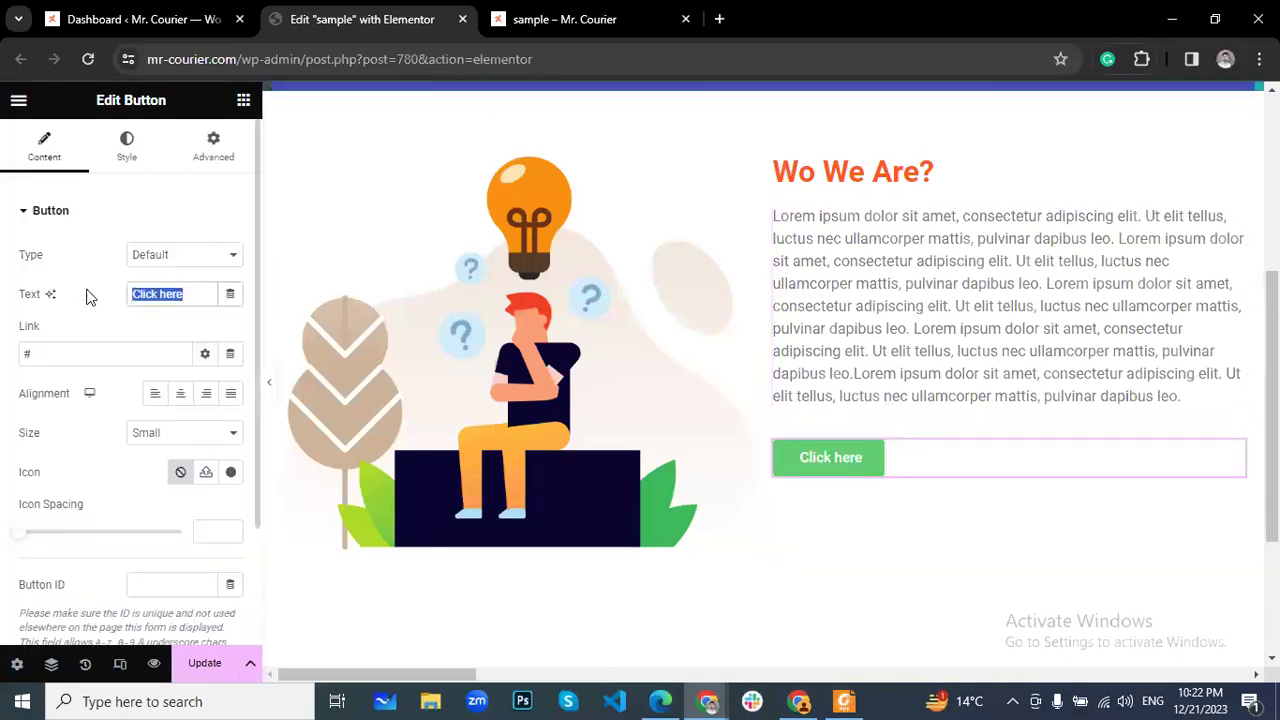
{"action": "type", "text": "Conarct"}
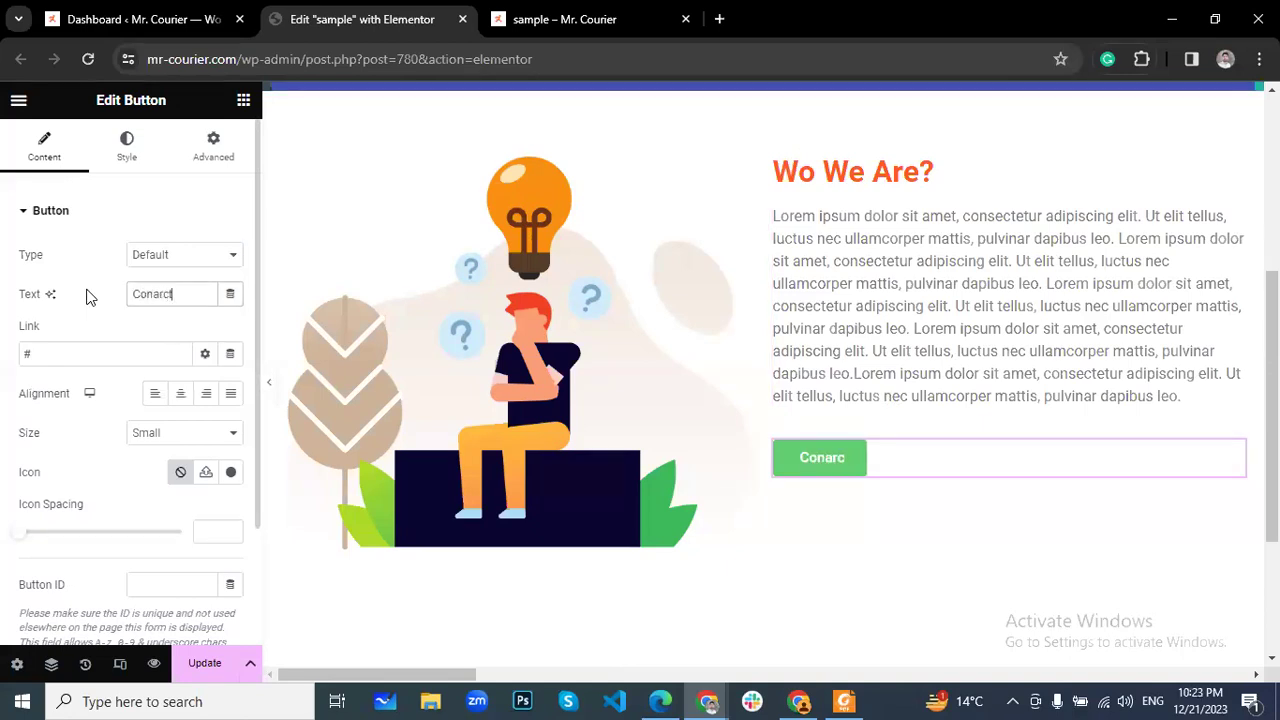
{"action": "key", "text": "BackSpace"}
{"action": "key", "text": "BackSpace"}
{"action": "key", "text": "BackSpace"}
{"action": "key", "text": "BackSpace"}
{"action": "key", "text": "BackSpace"}
{"action": "type", "text": "ntact Us"}
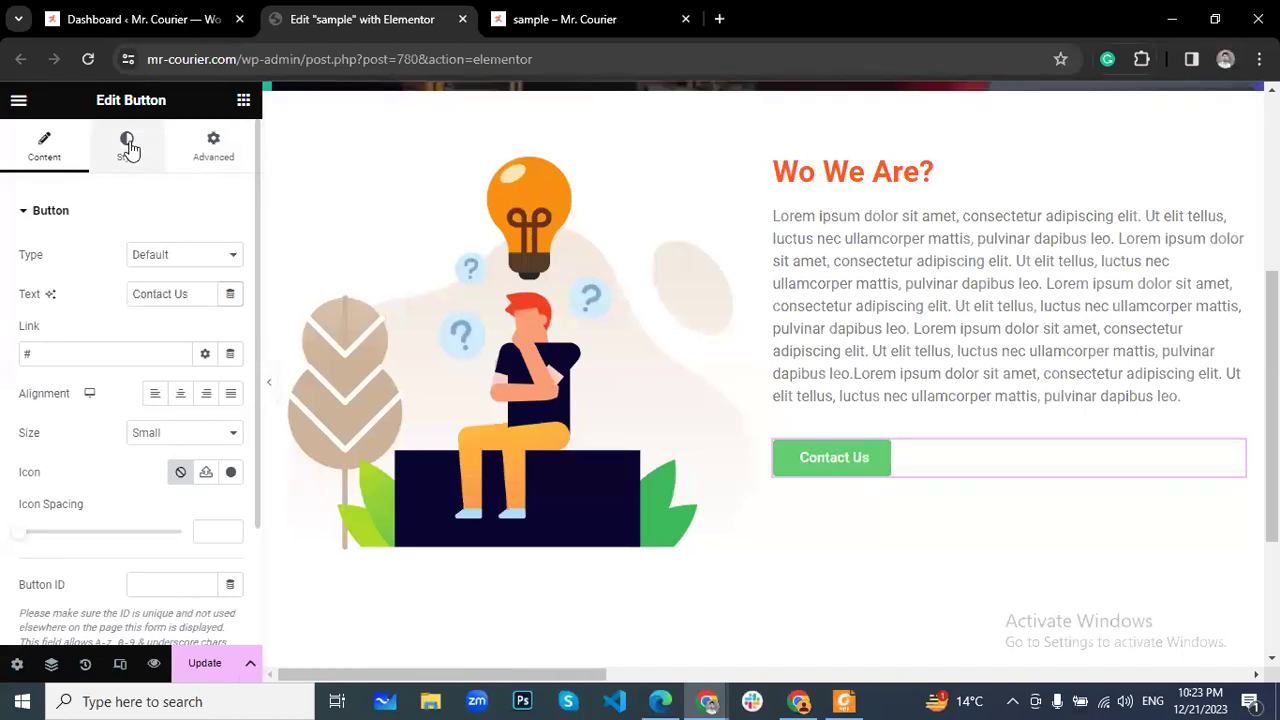
Set the Contact Us button's background color to the global color Logo Orange.
{"action": "left_click", "coordinate": [126, 145]}
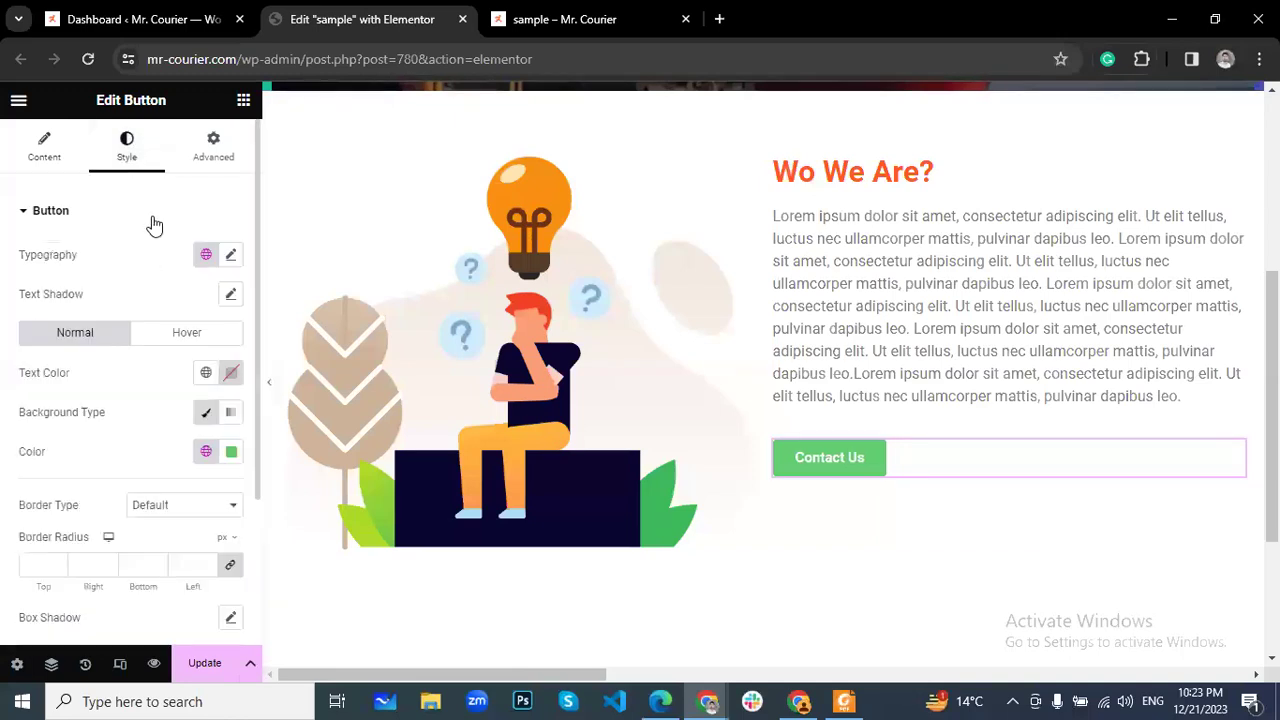
{"action": "left_click", "coordinate": [206, 455]}
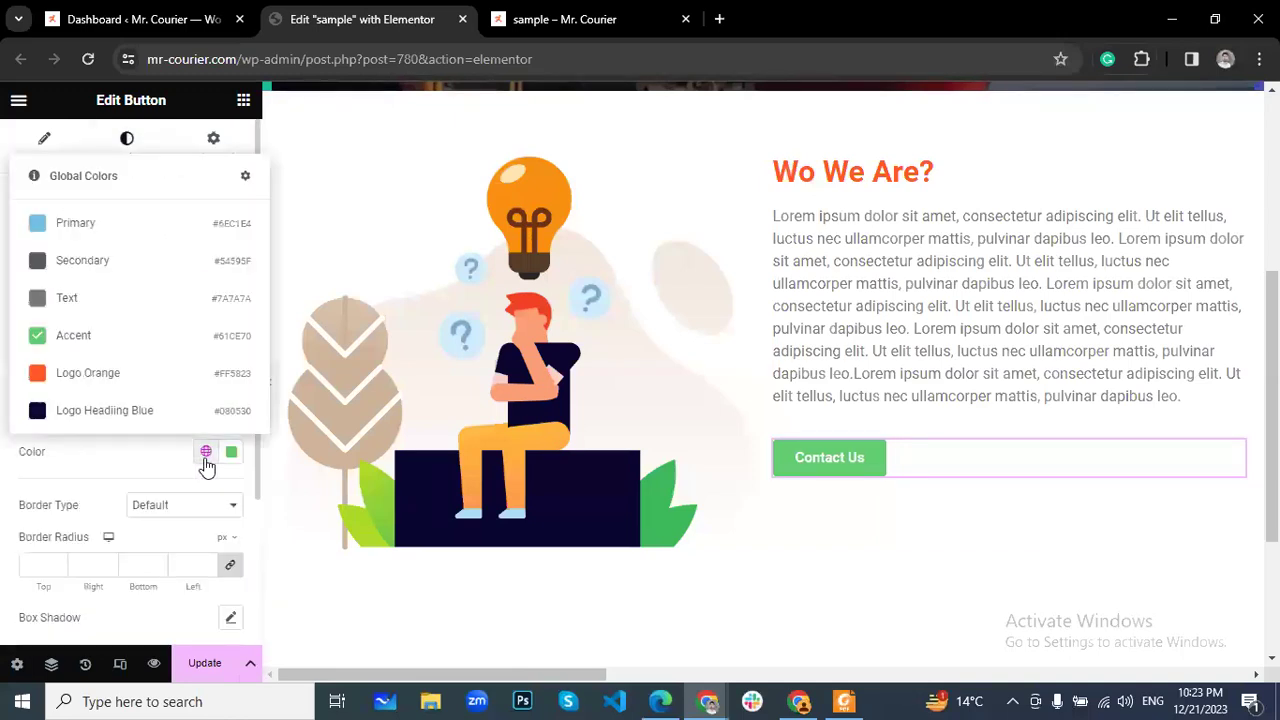
{"action": "left_click", "coordinate": [82, 372]}
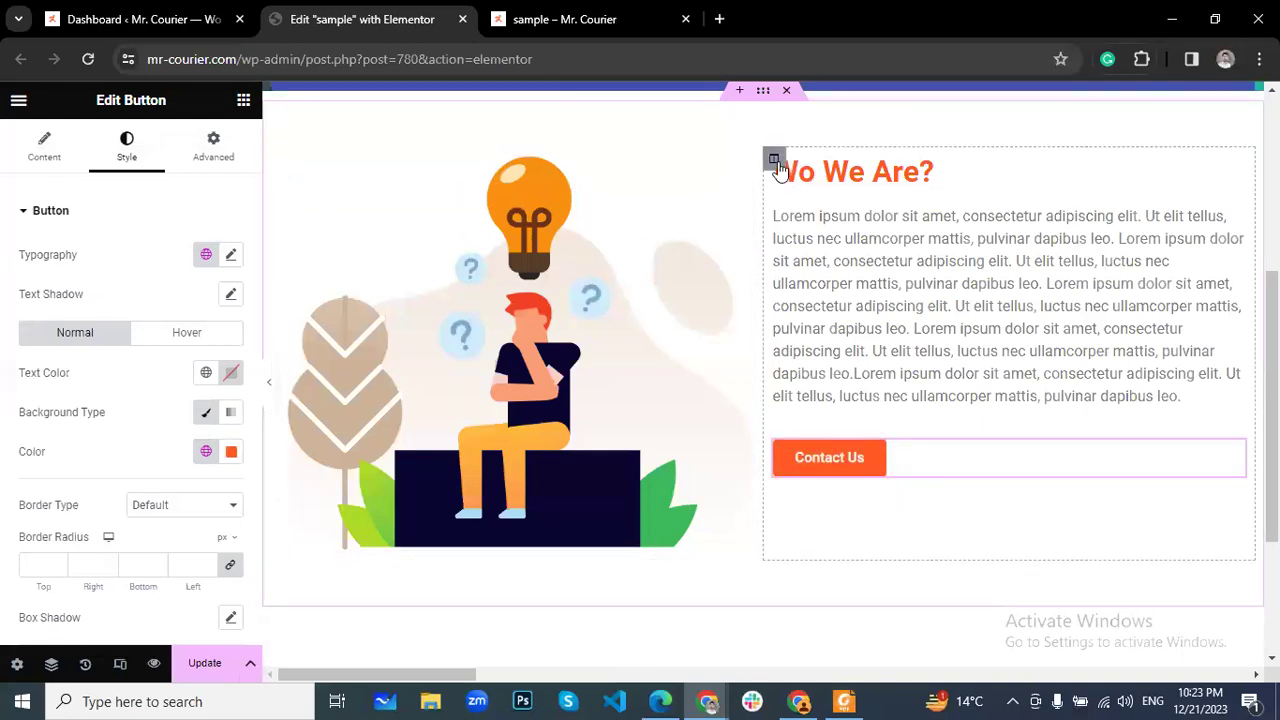
Set the second column's horizontal alignment to Center and its vertical alignment to Middle.
{"action": "left_click", "coordinate": [774, 160]}
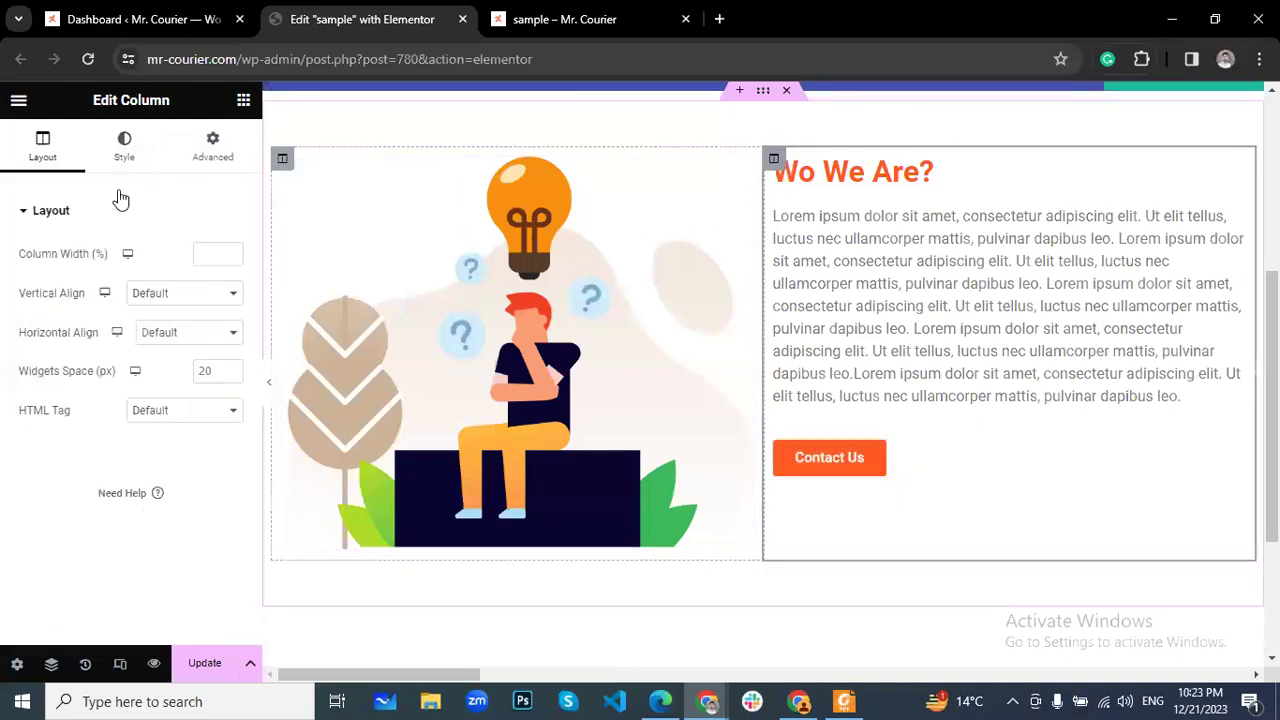
{"action": "left_click", "coordinate": [216, 333]}
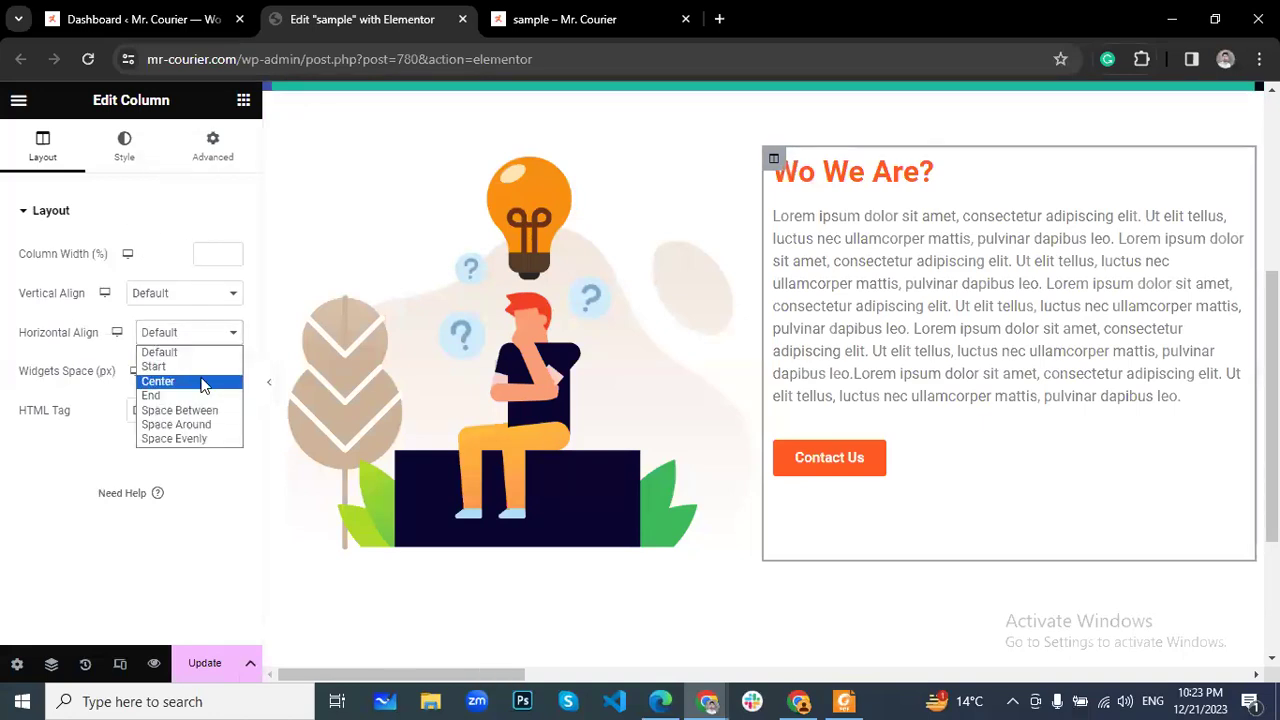
{"action": "left_click", "coordinate": [206, 381]}
{"action": "left_click", "coordinate": [209, 294]}
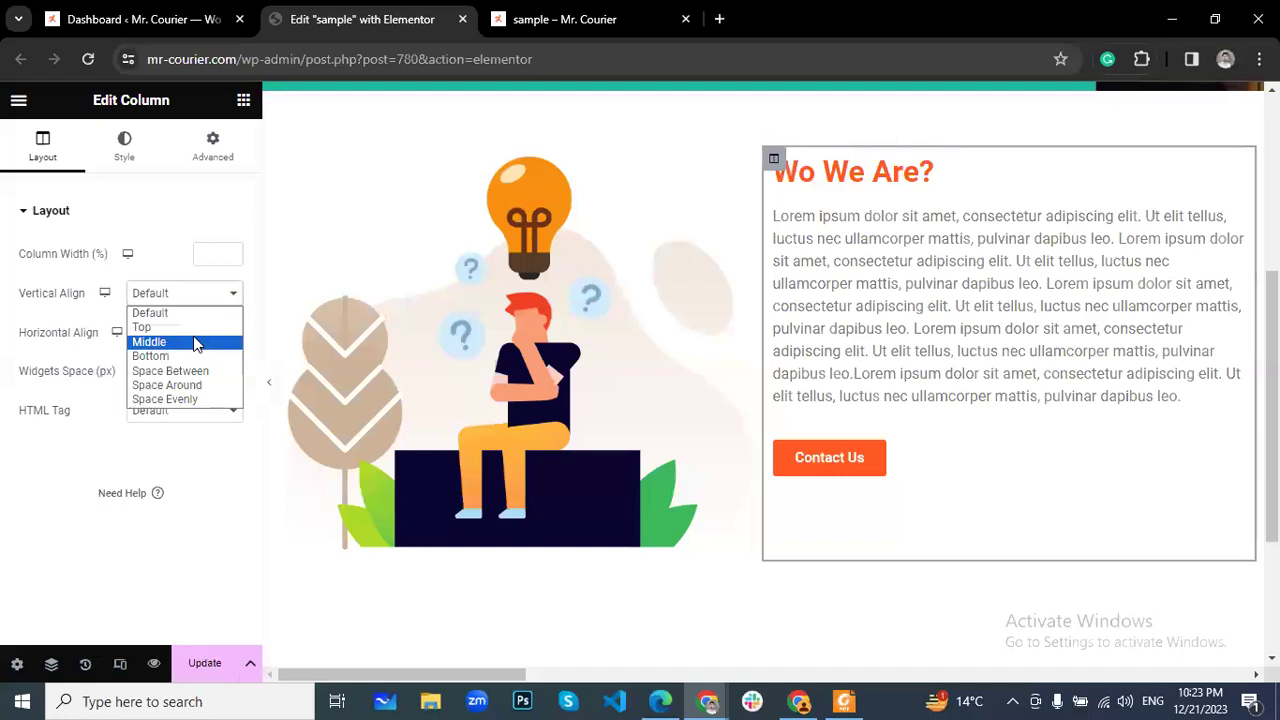
{"action": "left_click", "coordinate": [196, 342]}
Update the page and review the slider and the two-column section on the sample preview page.
{"action": "left_click", "coordinate": [205, 664]}
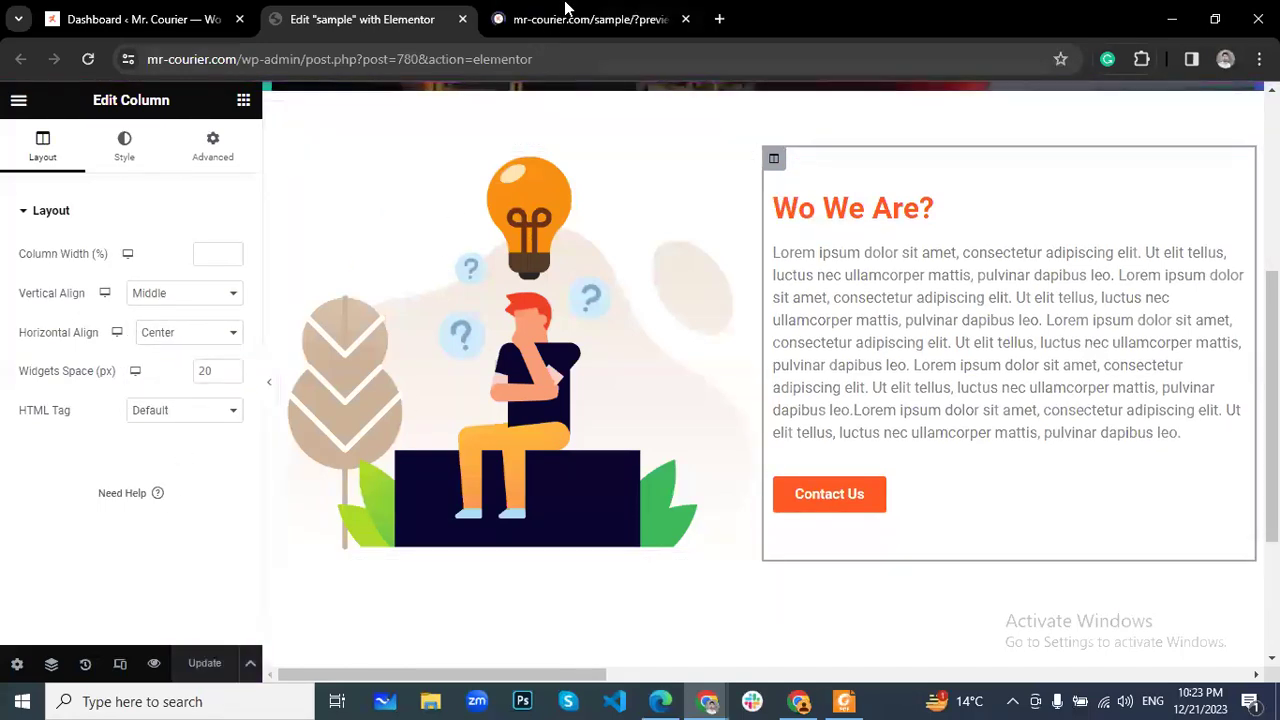
{"action": "left_click", "coordinate": [563, 14]}
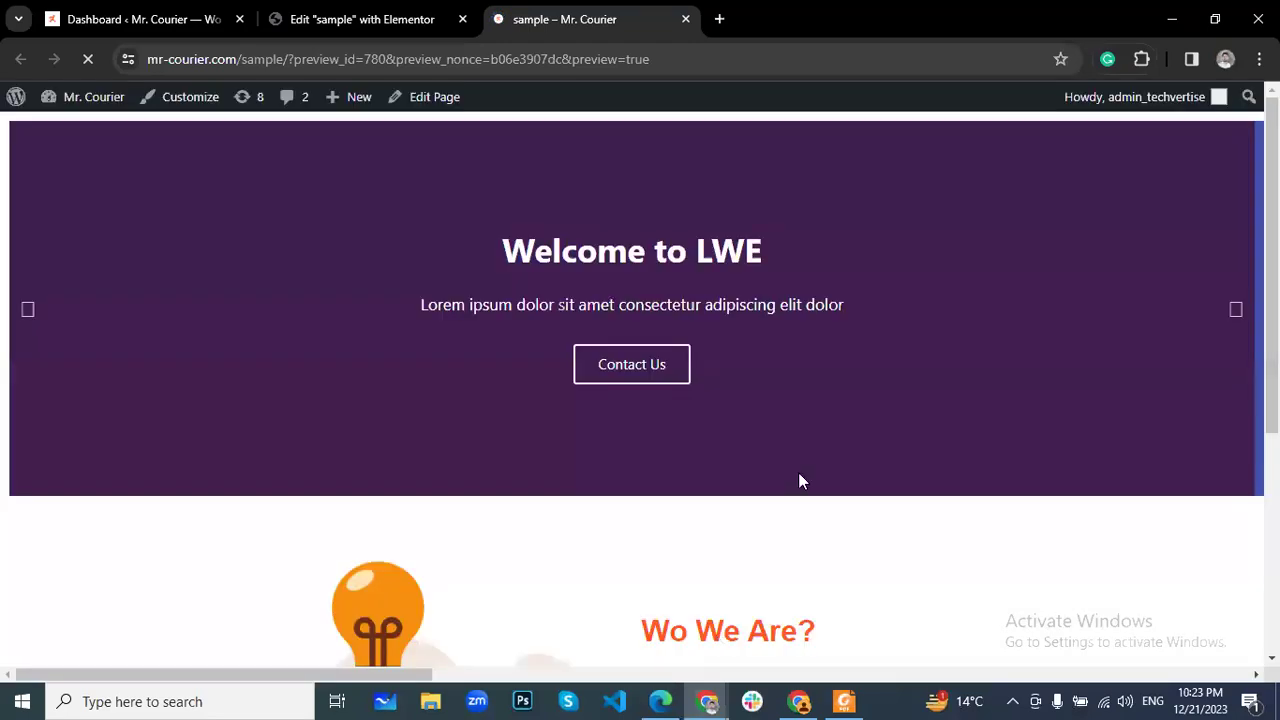
{"action": "scroll", "coordinate": [800, 468], "scroll_direction": "down", "scroll_amount": 4}
{"action": "scroll", "coordinate": [806, 458], "scroll_direction": "up", "scroll_amount": 4}
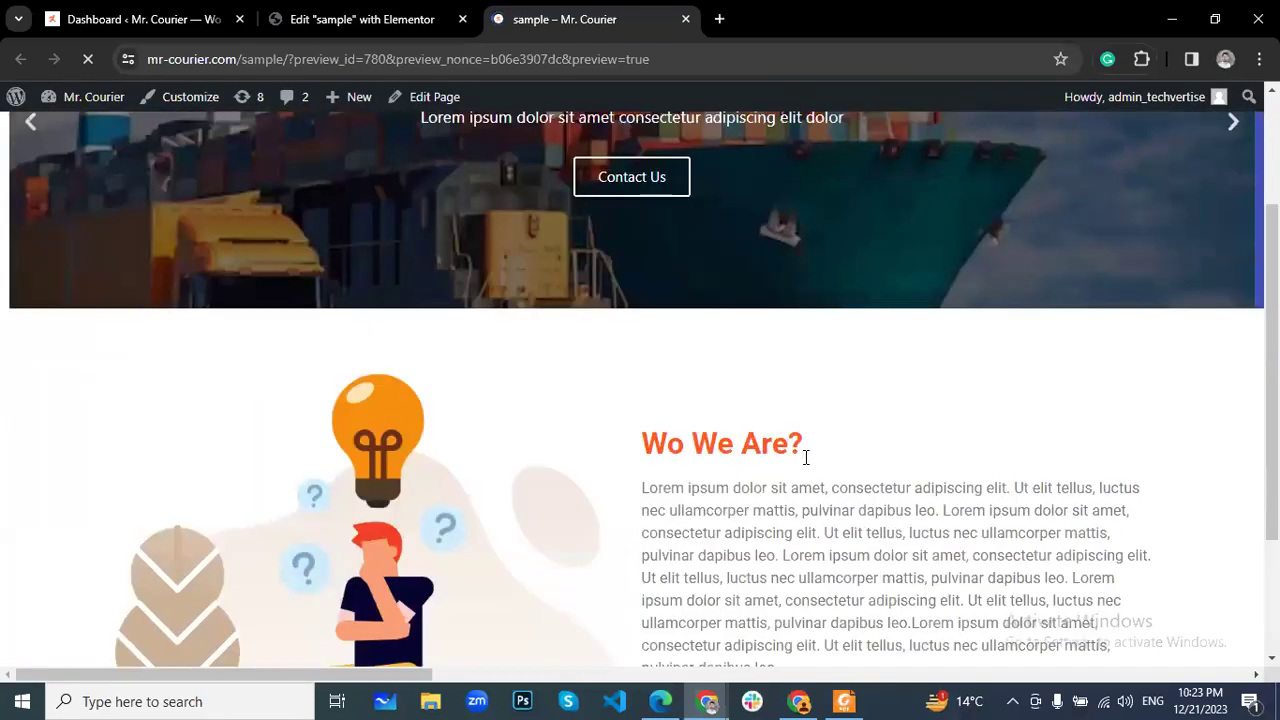
{"action": "scroll", "coordinate": [804, 456], "scroll_direction": "down", "scroll_amount": 4}
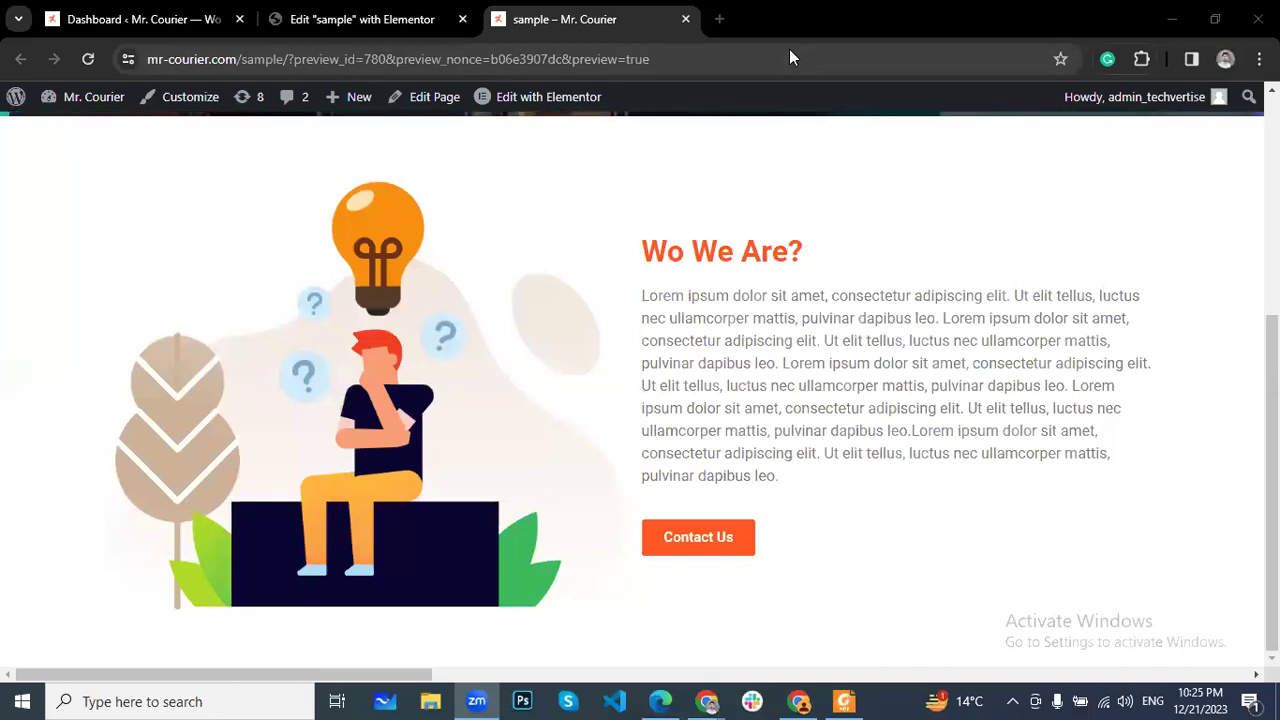
{"action": "scroll", "coordinate": [800, 144], "scroll_direction": "up", "scroll_amount": 4}
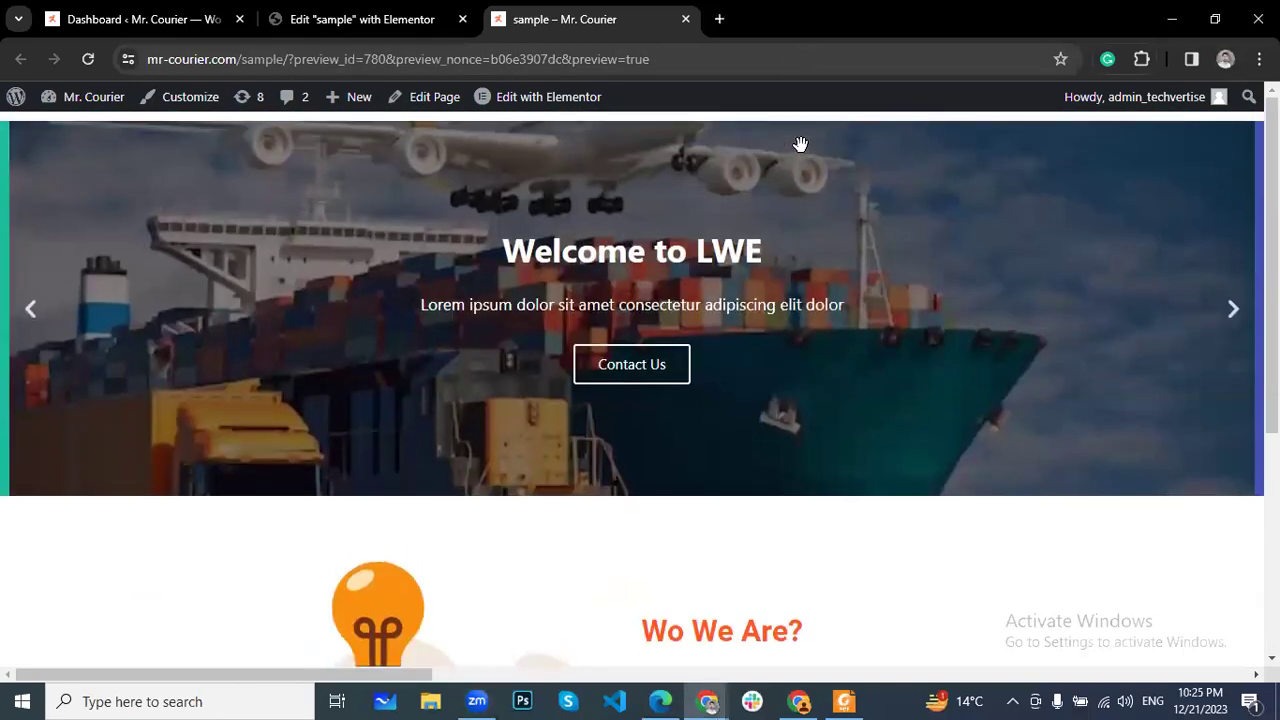